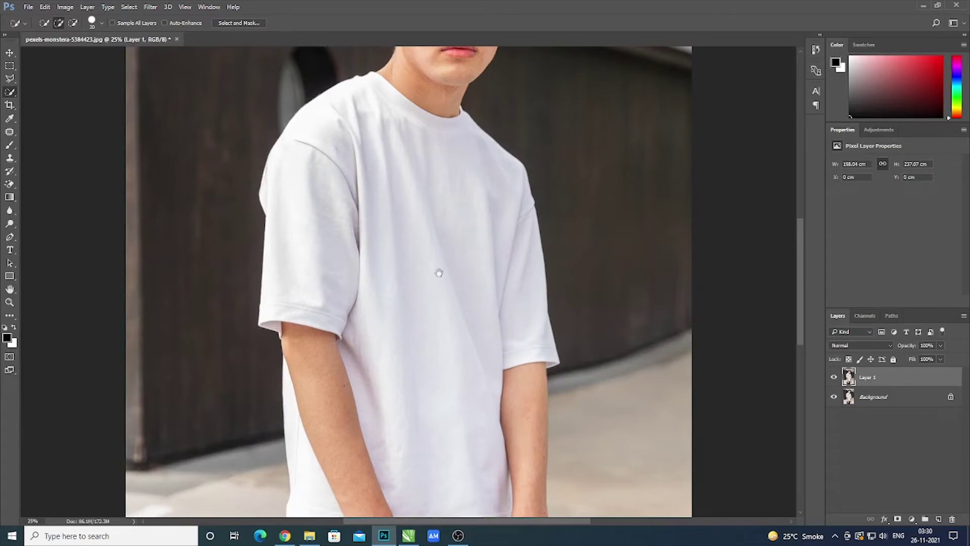
Start a Pen path at the collar's shoulder edge and trace it along the neckline below the chin
{"action": "key", "text": "ctrl+plus"}
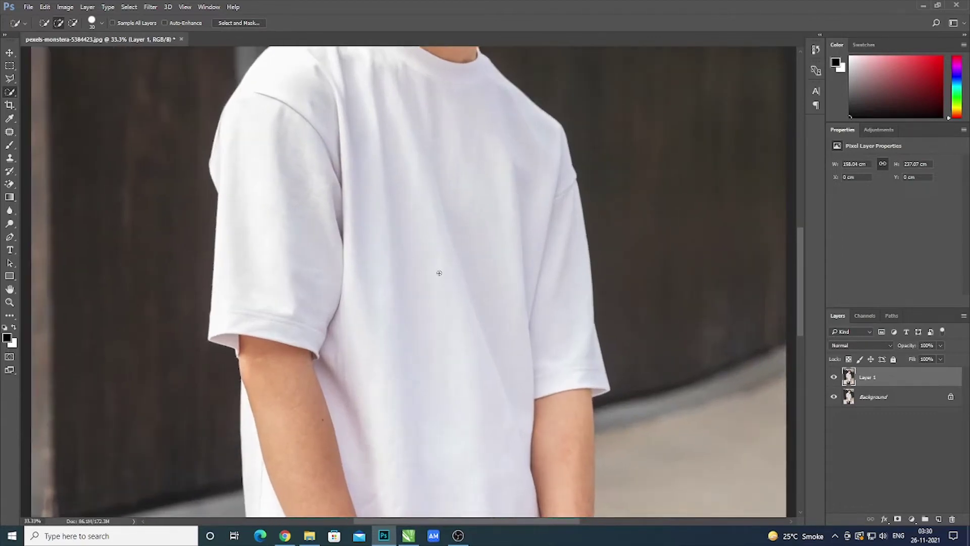
{"action": "left_click_drag", "start_coordinate": [466, 218], "coordinate": [452, 453]}
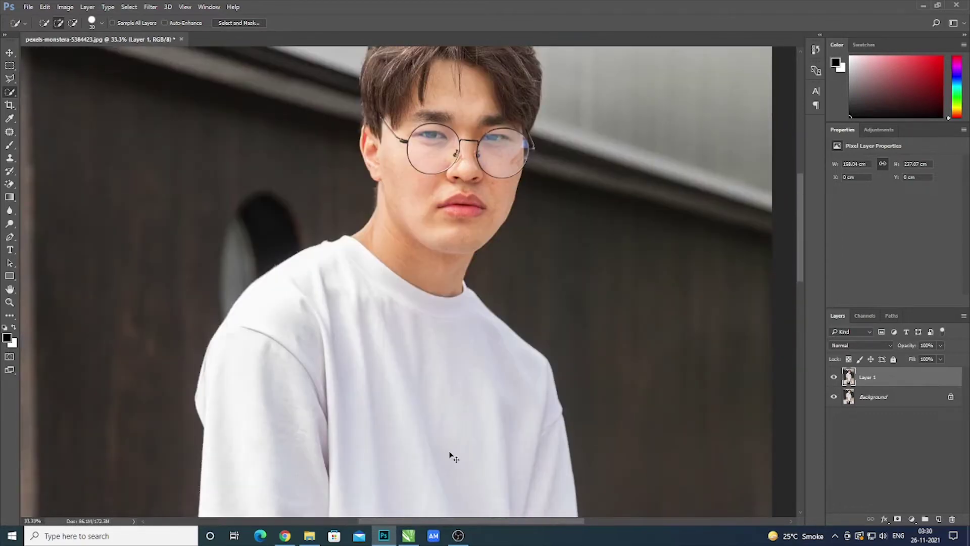
{"action": "key", "text": "ctrl+plus"}
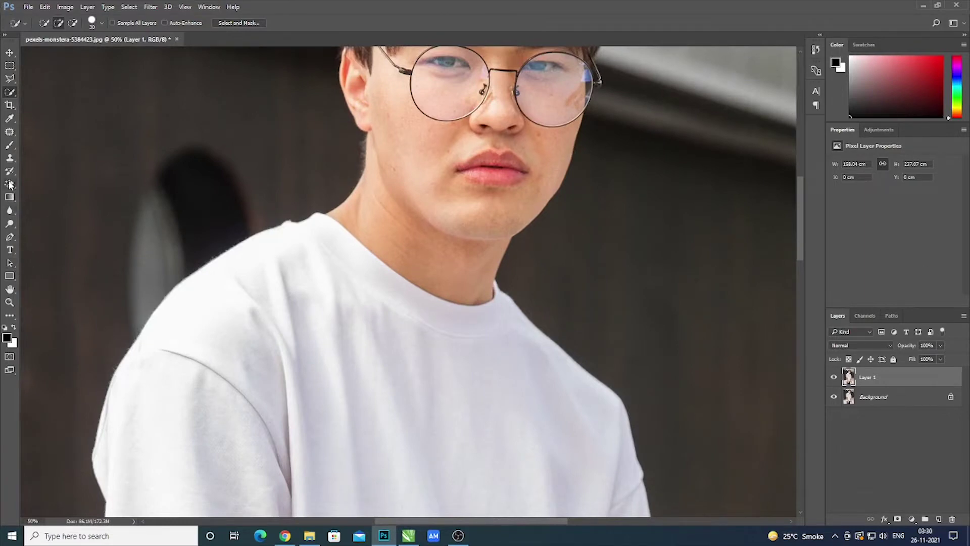
{"action": "left_click", "coordinate": [10, 237]}
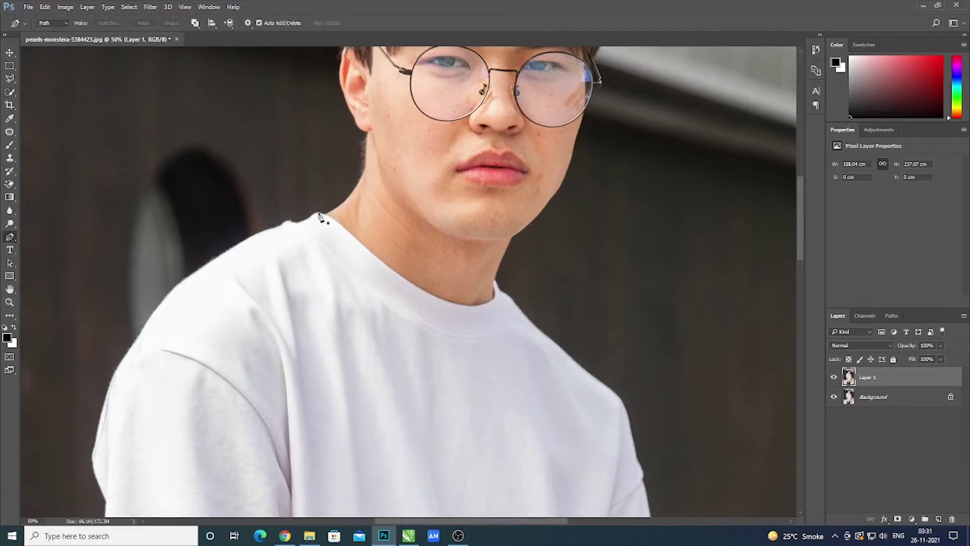
{"action": "key", "text": "ctrl+plus"}
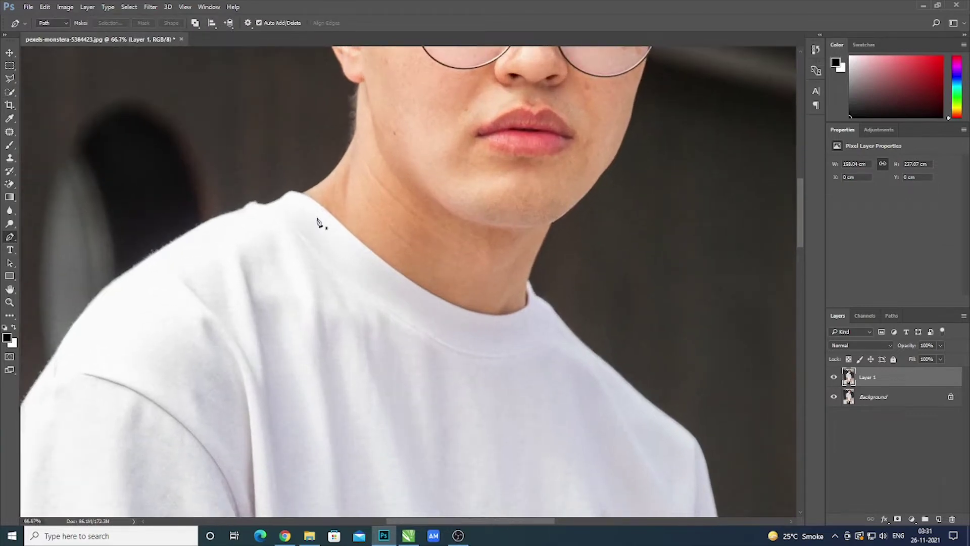
{"action": "left_click", "coordinate": [277, 199]}
{"action": "left_click_drag", "start_coordinate": [293, 191], "coordinate": [327, 212]}
{"action": "key", "text": "ctrl+plus"}
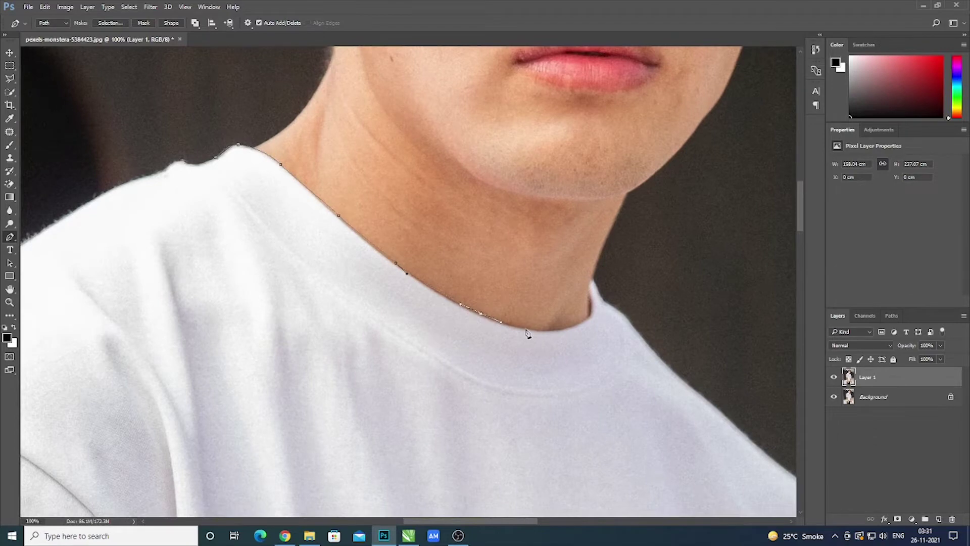
{"action": "left_click_drag", "start_coordinate": [526, 330], "coordinate": [534, 334]}
Continue the Pen path around the far collar corner beside the neck and onto the shoulder
{"action": "left_click", "coordinate": [590, 317]}
{"action": "left_click", "coordinate": [591, 300]}
{"action": "left_click", "coordinate": [590, 287]}
{"action": "left_click", "coordinate": [591, 280]}
{"action": "left_click", "coordinate": [594, 280]}
{"action": "left_click", "coordinate": [603, 300]}
Trace the path along the image-right shoulder slope and down to the sleeve's armhole seam
{"action": "left_click_drag", "start_coordinate": [615, 307], "coordinate": [406, 247]}
{"action": "left_click_drag", "start_coordinate": [426, 273], "coordinate": [432, 281]}
{"action": "left_click_drag", "start_coordinate": [466, 315], "coordinate": [383, 227]}
{"action": "left_click_drag", "start_coordinate": [412, 255], "coordinate": [419, 263]}
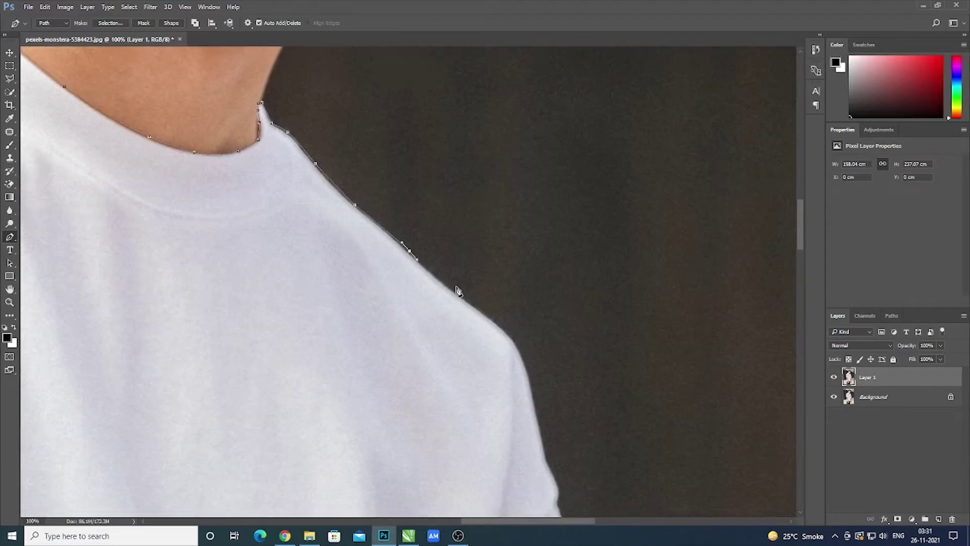
{"action": "left_click_drag", "start_coordinate": [457, 295], "coordinate": [464, 300]}
{"action": "left_click_drag", "start_coordinate": [492, 344], "coordinate": [507, 289]}
{"action": "key", "text": "ctrl+z"}
{"action": "left_click", "coordinate": [480, 246]}
{"action": "left_click_drag", "start_coordinate": [526, 379], "coordinate": [481, 228]}
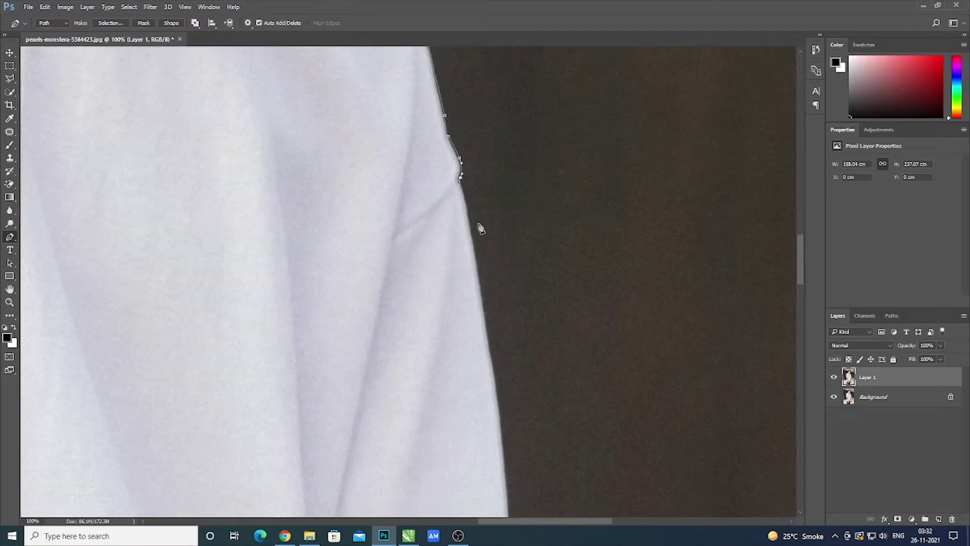
Trace the path down the outer edge of the image-right sleeve to its cuff
{"action": "left_click", "coordinate": [485, 319]}
{"action": "scroll", "coordinate": [500, 303], "scroll_direction": "down", "scroll_amount": 3}
{"action": "left_click_drag", "start_coordinate": [506, 292], "coordinate": [508, 307]}
{"action": "key", "text": "ctrl+z"}
{"action": "left_click_drag", "start_coordinate": [502, 259], "coordinate": [504, 276]}
{"action": "left_click_drag", "start_coordinate": [488, 271], "coordinate": [481, 137]}
{"action": "left_click_drag", "start_coordinate": [508, 278], "coordinate": [486, 216]}
{"action": "left_click", "coordinate": [493, 192]}
{"action": "left_click", "coordinate": [512, 272]}
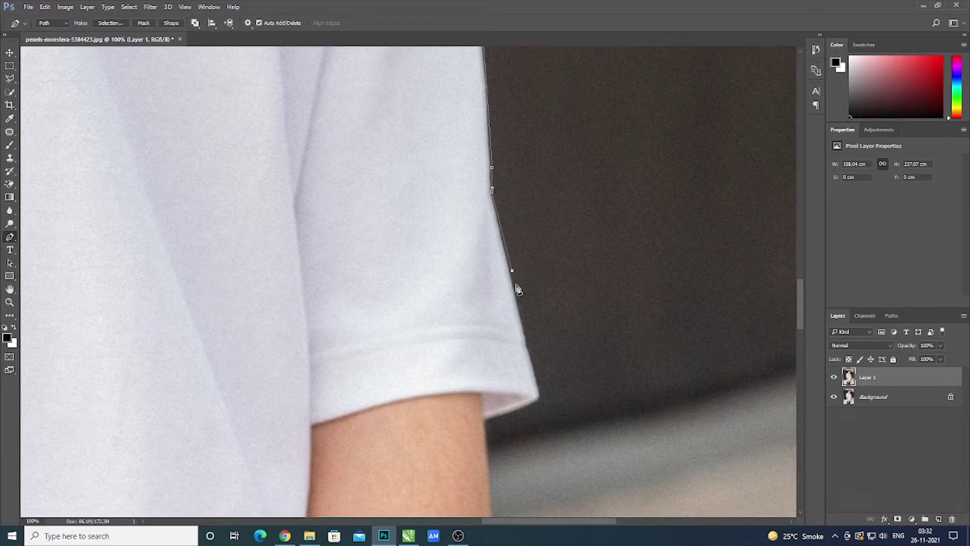
{"action": "left_click", "coordinate": [526, 336]}
Take the path around the outer corner of the image-right cuff and along its underside to the arm
{"action": "left_click_drag", "start_coordinate": [510, 360], "coordinate": [502, 222]}
{"action": "left_click", "coordinate": [532, 253]}
{"action": "left_click", "coordinate": [530, 266]}
{"action": "left_click", "coordinate": [515, 274]}
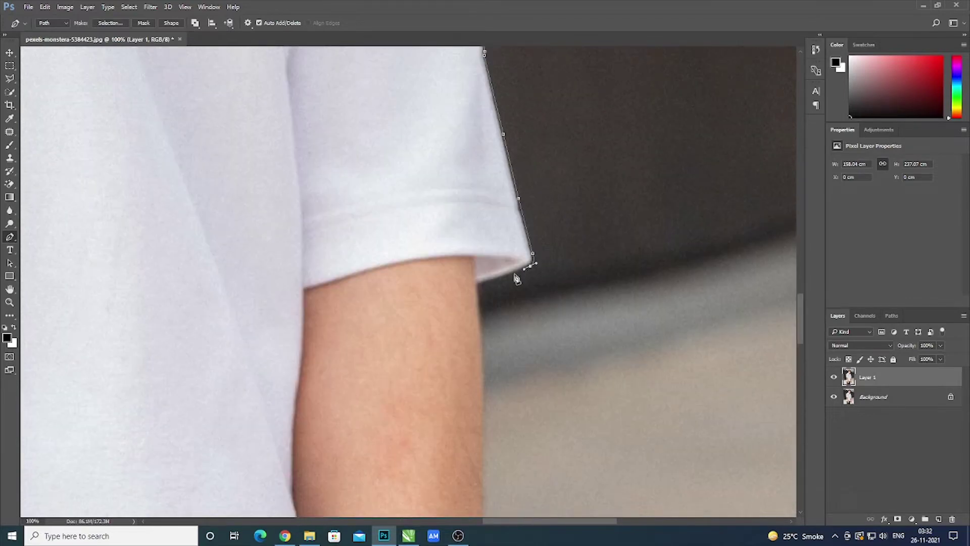
{"action": "left_click", "coordinate": [492, 281]}
{"action": "left_click", "coordinate": [481, 285]}
Trace the path along the image-right cuff hem across the arm to the shirt body
{"action": "left_click", "coordinate": [474, 257]}
{"action": "left_click_drag", "start_coordinate": [432, 258], "coordinate": [418, 261]}
{"action": "left_click_drag", "start_coordinate": [355, 275], "coordinate": [348, 278]}
{"action": "left_click", "coordinate": [325, 285]}
{"action": "left_click", "coordinate": [309, 289]}
{"action": "left_click", "coordinate": [304, 291]}
Trace the path down the shirt's side where it meets the upper part of the image-right forearm
{"action": "left_click_drag", "start_coordinate": [304, 368], "coordinate": [445, 205]}
{"action": "left_click_drag", "start_coordinate": [437, 277], "coordinate": [458, 126]}
{"action": "left_click", "coordinate": [447, 188]}
{"action": "left_click_drag", "start_coordinate": [450, 208], "coordinate": [451, 216]}
{"action": "left_click_drag", "start_coordinate": [454, 259], "coordinate": [456, 183]}
{"action": "left_click_drag", "start_coordinate": [465, 203], "coordinate": [465, 211]}
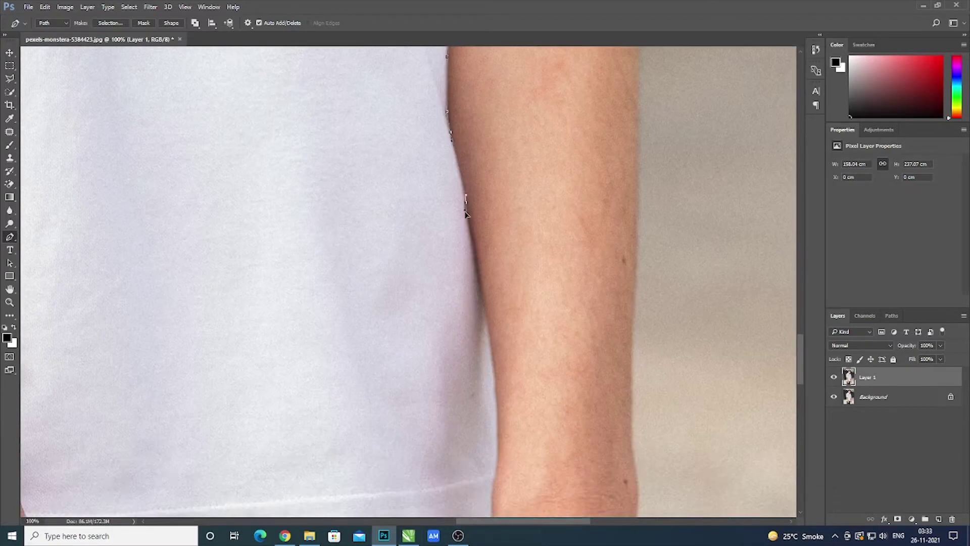
{"action": "left_click_drag", "start_coordinate": [470, 247], "coordinate": [471, 188]}
{"action": "left_click_drag", "start_coordinate": [465, 134], "coordinate": [468, 151]}
Continue the path down the shirt's side past the image-right wrist to the bottom hem corner
{"action": "left_click", "coordinate": [477, 202]}
{"action": "left_click", "coordinate": [489, 201]}
{"action": "left_click_drag", "start_coordinate": [483, 250], "coordinate": [498, 210]}
{"action": "left_click_drag", "start_coordinate": [500, 251], "coordinate": [500, 259]}
{"action": "left_click", "coordinate": [497, 292]}
{"action": "left_click_drag", "start_coordinate": [523, 217], "coordinate": [555, 106]}
{"action": "left_click_drag", "start_coordinate": [525, 209], "coordinate": [526, 217]}
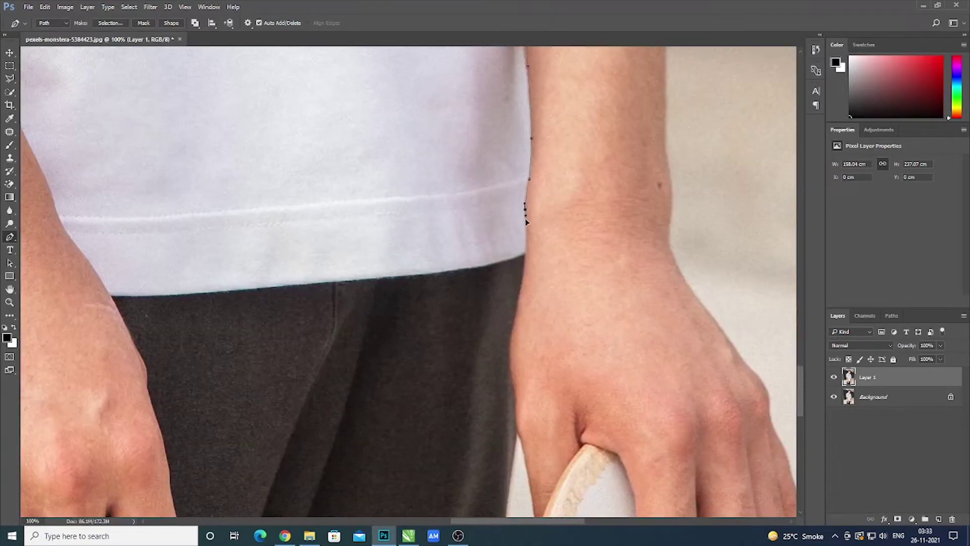
{"action": "left_click", "coordinate": [526, 242]}
{"action": "left_click", "coordinate": [525, 252]}
Trace the path along the shirt's bottom hem above the trousers to the opposite hand
{"action": "left_click_drag", "start_coordinate": [526, 254], "coordinate": [622, 211]}
{"action": "left_click", "coordinate": [609, 218]}
{"action": "left_click_drag", "start_coordinate": [558, 228], "coordinate": [553, 228]}
{"action": "left_click_drag", "start_coordinate": [490, 236], "coordinate": [614, 270]}
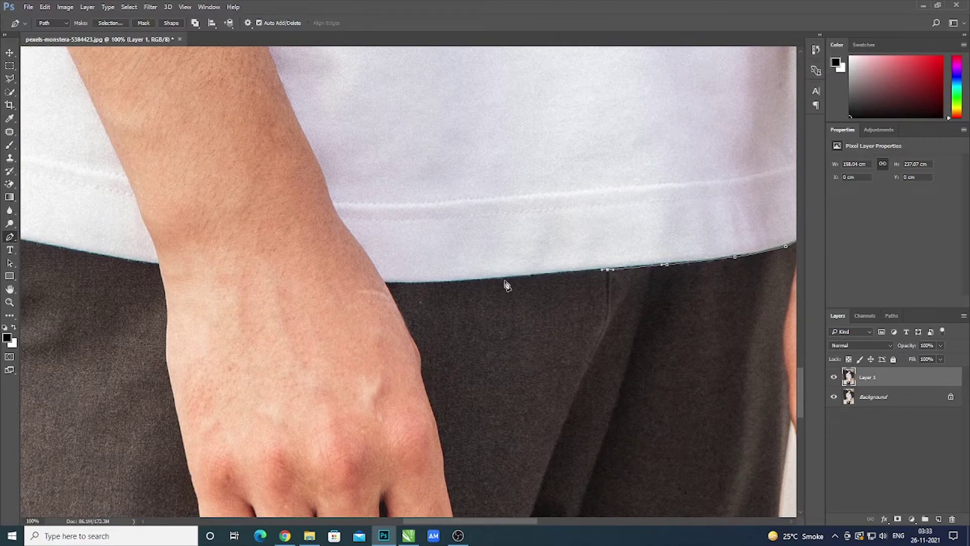
{"action": "left_click", "coordinate": [527, 277]}
{"action": "left_click", "coordinate": [444, 283]}
{"action": "left_click", "coordinate": [402, 284]}
{"action": "left_click", "coordinate": [387, 284]}
Trace the path up the shirt's boundary with the image-left wrist and lower forearm
{"action": "left_click_drag", "start_coordinate": [362, 313], "coordinate": [345, 390]}
{"action": "left_click_drag", "start_coordinate": [352, 334], "coordinate": [347, 328]}
{"action": "left_click", "coordinate": [336, 313]}
{"action": "left_click_drag", "start_coordinate": [314, 295], "coordinate": [285, 431]}
{"action": "left_click_drag", "start_coordinate": [271, 374], "coordinate": [265, 360]}
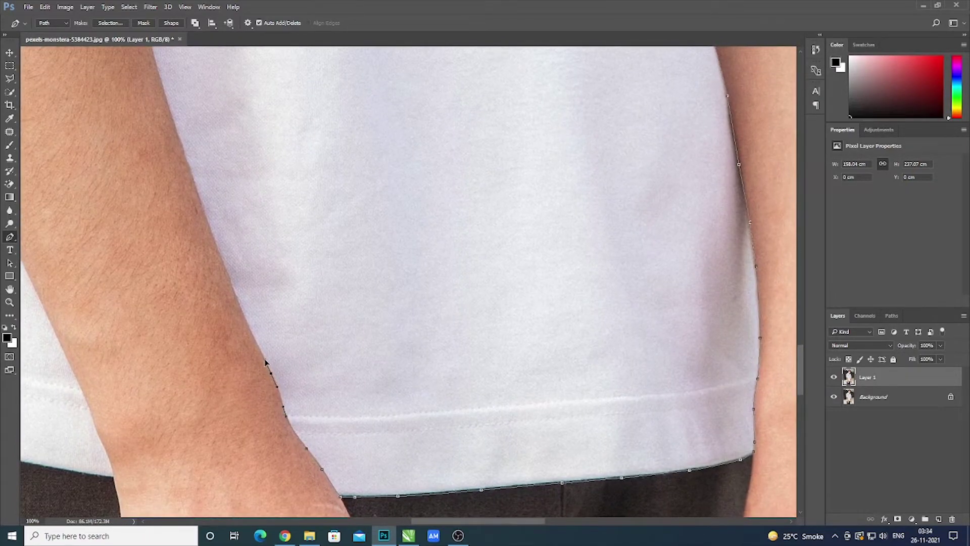
{"action": "left_click_drag", "start_coordinate": [225, 269], "coordinate": [213, 239]}
{"action": "left_click_drag", "start_coordinate": [215, 208], "coordinate": [290, 431]}
{"action": "left_click_drag", "start_coordinate": [263, 384], "coordinate": [261, 377]}
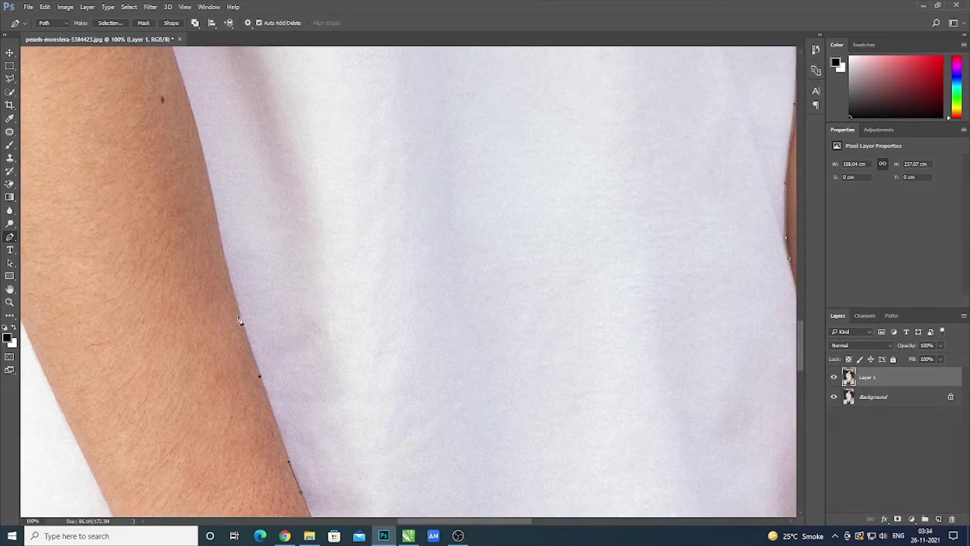
Continue the path up the inner edge of the image-left forearm to the sleeve cuff
{"action": "left_click_drag", "start_coordinate": [240, 323], "coordinate": [238, 314]}
{"action": "left_click_drag", "start_coordinate": [250, 264], "coordinate": [250, 397]}
{"action": "left_click_drag", "start_coordinate": [218, 366], "coordinate": [215, 348]}
{"action": "left_click_drag", "start_coordinate": [211, 234], "coordinate": [303, 363]}
{"action": "left_click_drag", "start_coordinate": [288, 394], "coordinate": [283, 376]}
{"action": "left_click", "coordinate": [258, 293]}
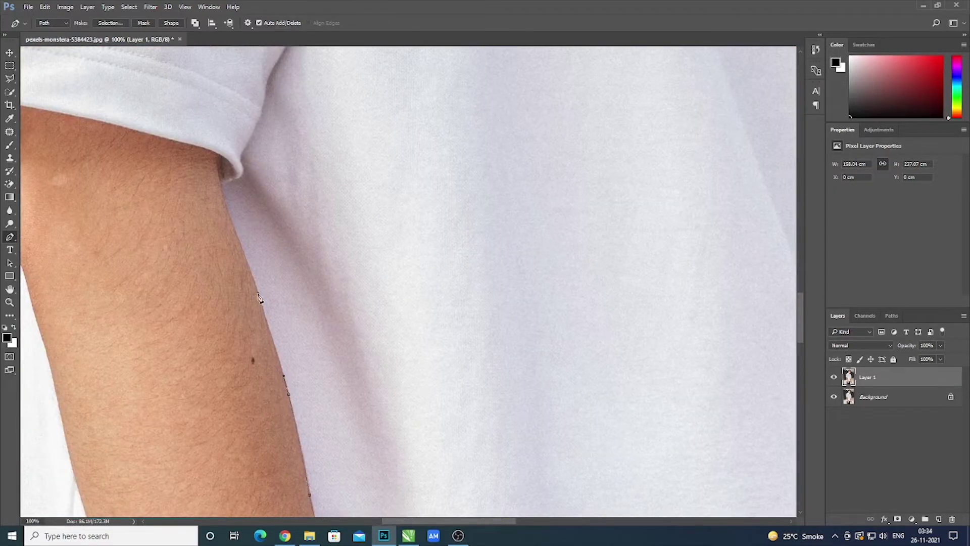
{"action": "left_click", "coordinate": [234, 230]}
{"action": "left_click_drag", "start_coordinate": [222, 192], "coordinate": [457, 343]}
{"action": "left_click", "coordinate": [219, 171]}
Trace the path along the image-left cuff hem across the arm, removing the direction handle where needed
{"action": "left_click_drag", "start_coordinate": [424, 328], "coordinate": [403, 322]}
{"action": "left_click", "coordinate": [424, 328], "text": "alt"}
{"action": "left_click", "coordinate": [403, 323]}
{"action": "left_click", "coordinate": [367, 314]}
{"action": "left_click", "coordinate": [316, 299]}
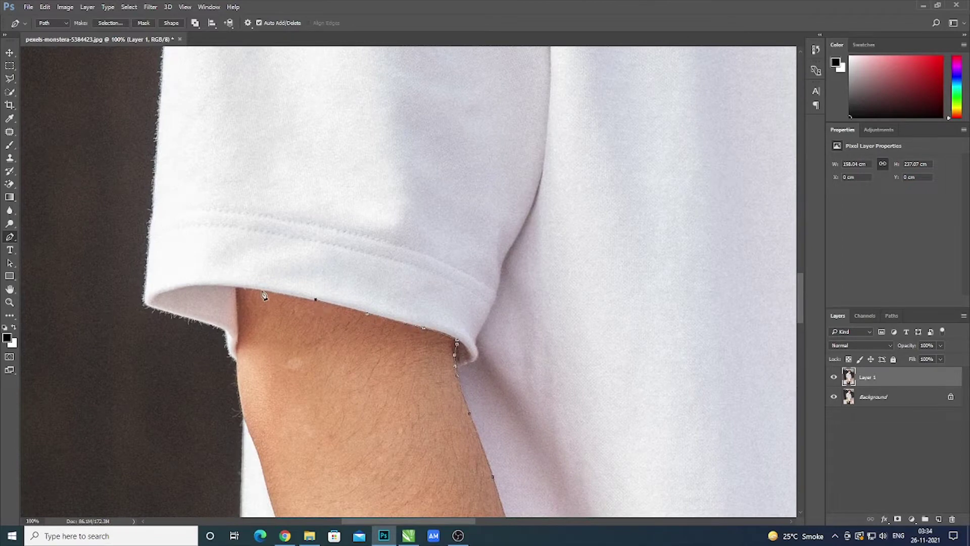
{"action": "left_click", "coordinate": [237, 289]}
Trace the path around the image-left sleeve opening and along its lower rim to the outer cuff corner
{"action": "left_click_drag", "start_coordinate": [243, 320], "coordinate": [271, 238]}
{"action": "left_click", "coordinate": [267, 253]}
{"action": "left_click", "coordinate": [265, 273]}
{"action": "left_click_drag", "start_coordinate": [276, 284], "coordinate": [292, 310]}
{"action": "left_click", "coordinate": [291, 291]}
{"action": "left_click", "coordinate": [280, 275]}
{"action": "left_click", "coordinate": [277, 260]}
{"action": "left_click_drag", "start_coordinate": [276, 257], "coordinate": [326, 358]}
{"action": "left_click", "coordinate": [307, 349]}
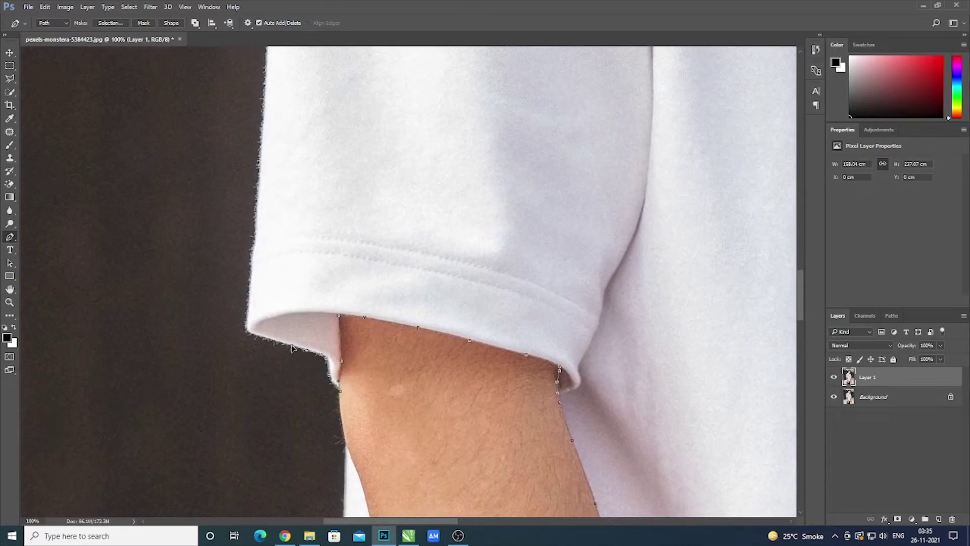
{"action": "left_click", "coordinate": [292, 346]}
{"action": "left_click", "coordinate": [266, 340]}
Trace the path up the outer edge of the image-left sleeve
{"action": "scroll", "coordinate": [250, 354], "scroll_direction": "up", "scroll_amount": 3}
{"action": "left_click", "coordinate": [256, 310]}
{"action": "left_click_drag", "start_coordinate": [259, 276], "coordinate": [257, 366]}
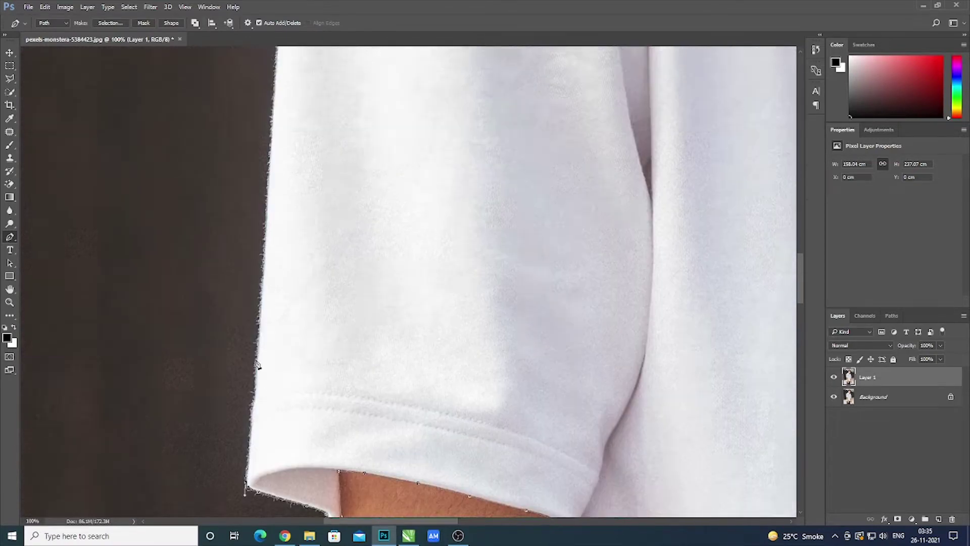
{"action": "left_click_drag", "start_coordinate": [275, 175], "coordinate": [273, 392]}
{"action": "left_click", "coordinate": [267, 367]}
{"action": "left_click_drag", "start_coordinate": [276, 293], "coordinate": [273, 460]}
{"action": "left_click", "coordinate": [270, 367]}
{"action": "left_click", "coordinate": [273, 346]}
Curve the path around the top of the image-left sleeve and onto the shoulder
{"action": "left_click_drag", "start_coordinate": [246, 374], "coordinate": [256, 456]}
{"action": "mouse_move", "coordinate": [277, 361]}
{"action": "left_mouse_down"}
{"action": "mouse_move", "coordinate": [277, 406]}
{"action": "mouse_move", "coordinate": [287, 374]}
{"action": "left_mouse_up"}
{"action": "left_click_drag", "start_coordinate": [323, 314], "coordinate": [337, 330]}
{"action": "left_click_drag", "start_coordinate": [348, 342], "coordinate": [304, 436]}
{"action": "left_click_drag", "start_coordinate": [324, 373], "coordinate": [350, 450]}
{"action": "left_click_drag", "start_coordinate": [365, 391], "coordinate": [400, 368]}
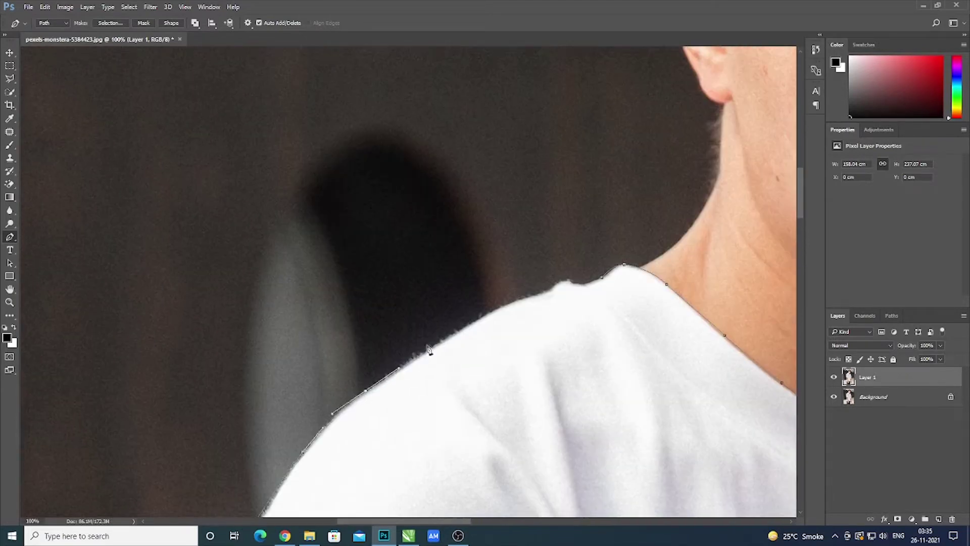
Trace the path along the rest of the image-left shoulder and close it at the collar starting point
{"action": "left_click", "coordinate": [457, 332]}
{"action": "left_click", "coordinate": [512, 301]}
{"action": "left_click", "coordinate": [548, 290]}
{"action": "left_click", "coordinate": [560, 282]}
{"action": "left_click_drag", "start_coordinate": [571, 283], "coordinate": [575, 284]}
{"action": "left_click", "coordinate": [586, 283]}
{"action": "left_click", "coordinate": [602, 277]}
Convert the closed shirt path into a selection
{"action": "key", "text": "ctrl+minus"}
{"action": "key", "text": "ctrl+minus"}
{"action": "key", "text": "ctrl+minus"}
{"action": "key", "text": "ctrl+minus"}
{"action": "key", "text": "ctrl+minus"}
{"action": "right_click", "coordinate": [499, 118]}
{"action": "left_click", "coordinate": [542, 166]}
{"action": "left_click", "coordinate": [546, 149]}
With the Polygonal Lasso adding to the selection, begin outlining the shirt strip behind the image-left arm along its outer edge
{"action": "left_click_drag", "start_coordinate": [800, 275], "coordinate": [800, 346]}
{"action": "key", "text": "ctrl+plus"}
{"action": "key", "text": "ctrl+plus"}
{"action": "key", "text": "ctrl+plus"}
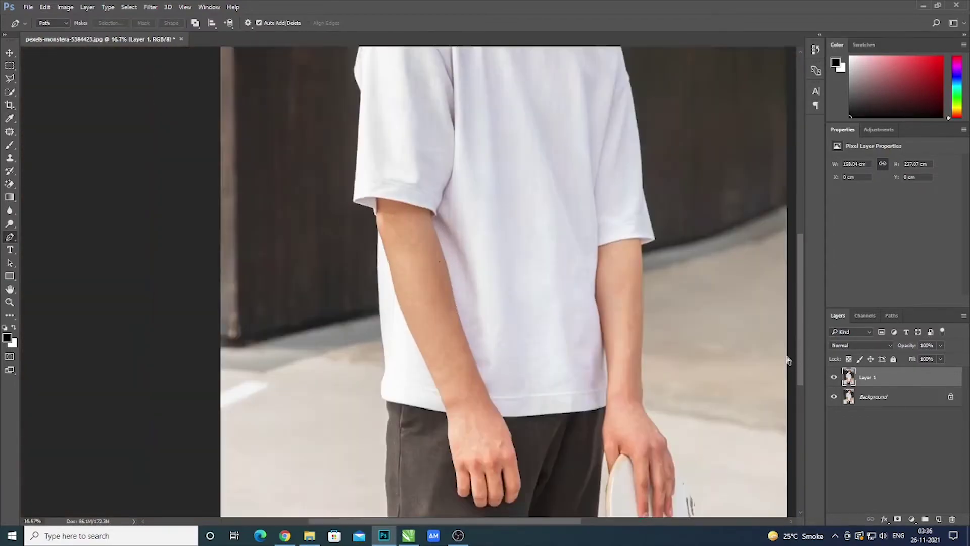
{"action": "left_click", "coordinate": [10, 79]}
{"action": "left_click", "coordinate": [10, 80]}
{"action": "left_click", "coordinate": [349, 191]}
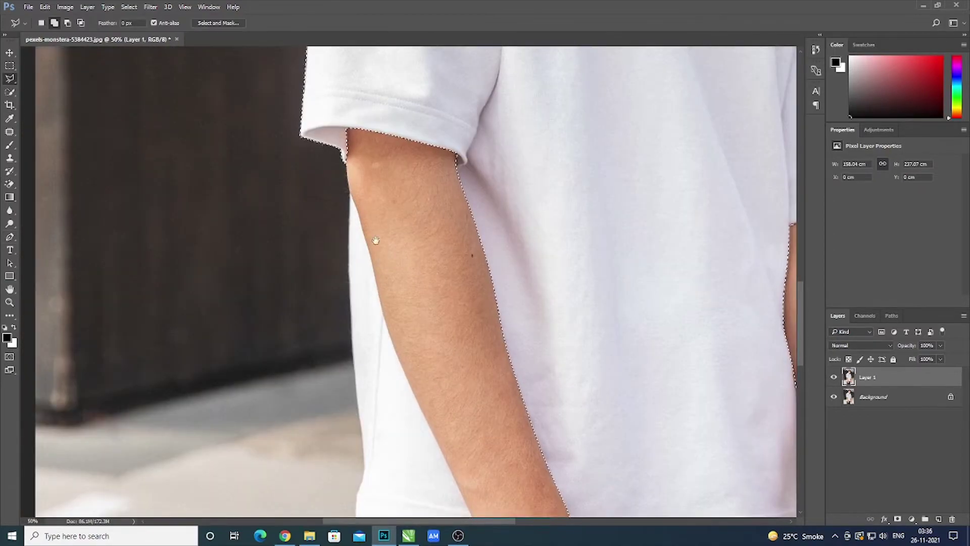
{"action": "left_click_drag", "start_coordinate": [375, 240], "coordinate": [387, 175]}
{"action": "left_click", "coordinate": [361, 169]}
{"action": "left_click", "coordinate": [364, 263]}
{"action": "left_click", "coordinate": [365, 296]}
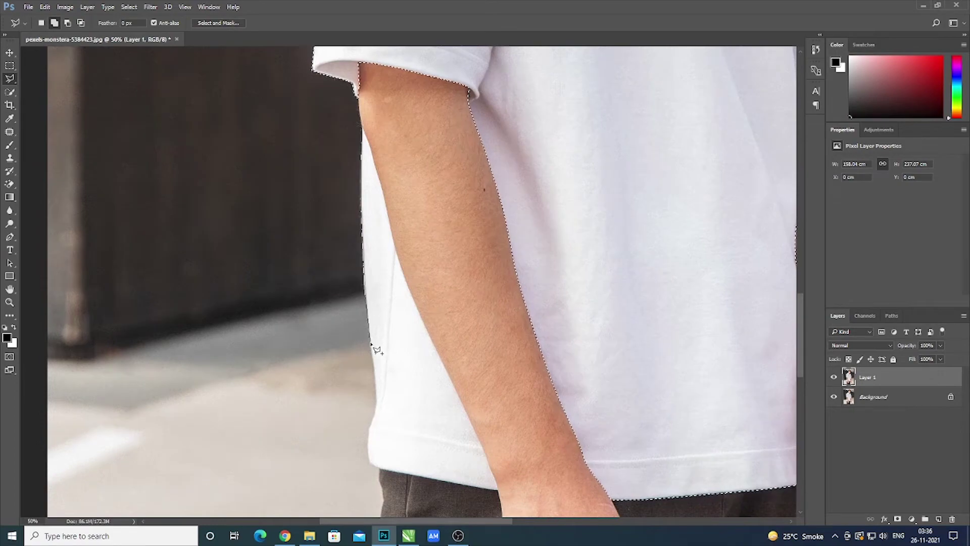
Continue the lasso outline down the strip's outer edge and along its bottom hem to the wrist
{"action": "left_click", "coordinate": [371, 345]}
{"action": "left_click", "coordinate": [376, 404]}
{"action": "left_click", "coordinate": [368, 434]}
{"action": "left_click", "coordinate": [370, 462]}
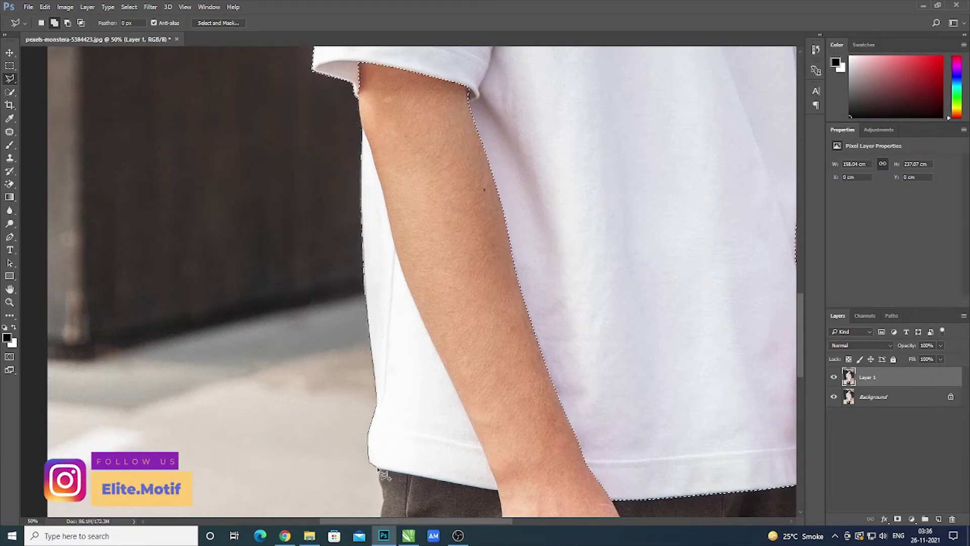
{"action": "left_click", "coordinate": [382, 470]}
{"action": "left_click", "coordinate": [502, 497]}
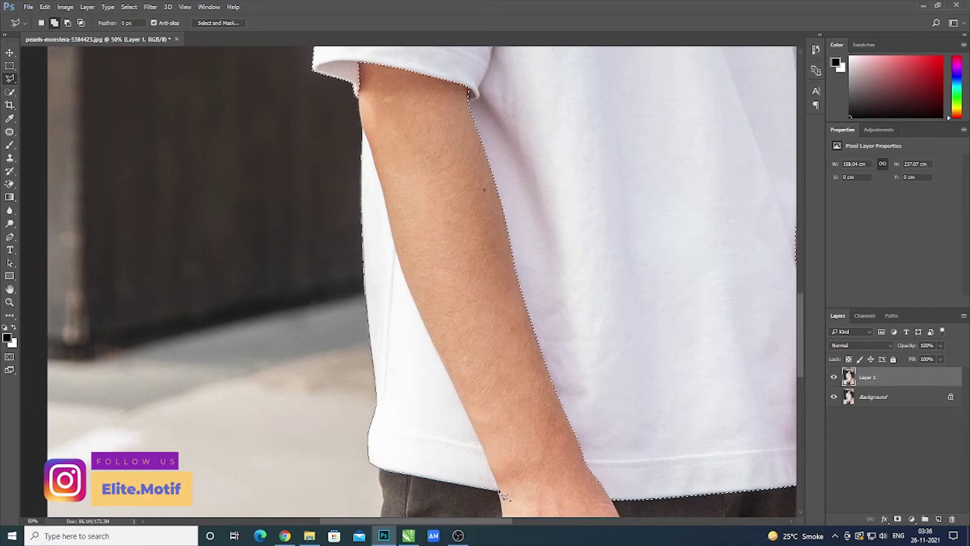
Continue the lasso outline from the wrist up the image-left arm's outer edge, following the border between shirt and skin
{"action": "scroll", "coordinate": [501, 498], "scroll_direction": "up", "scroll_amount": 3}
{"action": "left_click", "coordinate": [372, 191]}
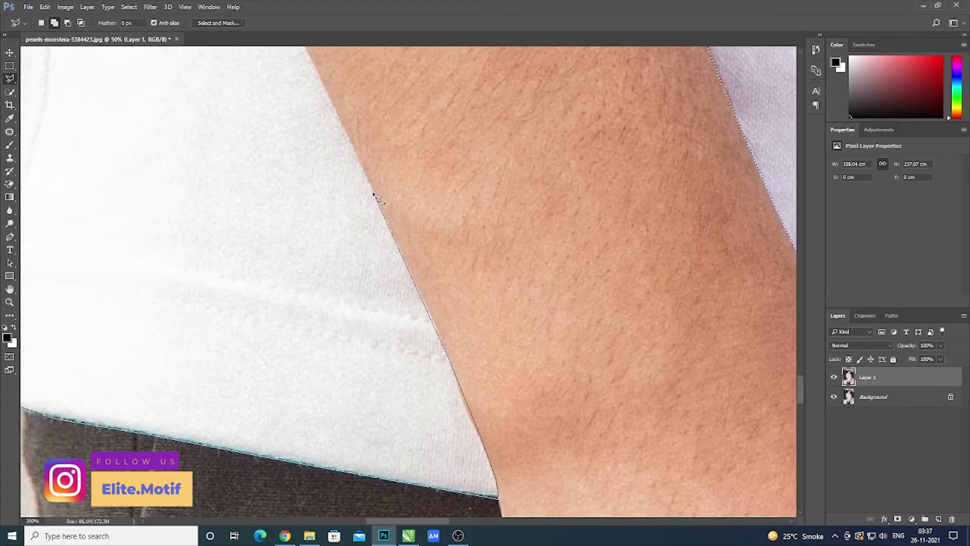
{"action": "mouse_move", "coordinate": [373, 191]}
{"action": "left_mouse_down"}
{"action": "mouse_move", "coordinate": [379, 293]}
{"action": "mouse_move", "coordinate": [396, 314]}
{"action": "left_mouse_up"}
{"action": "left_click_drag", "start_coordinate": [364, 195], "coordinate": [410, 324]}
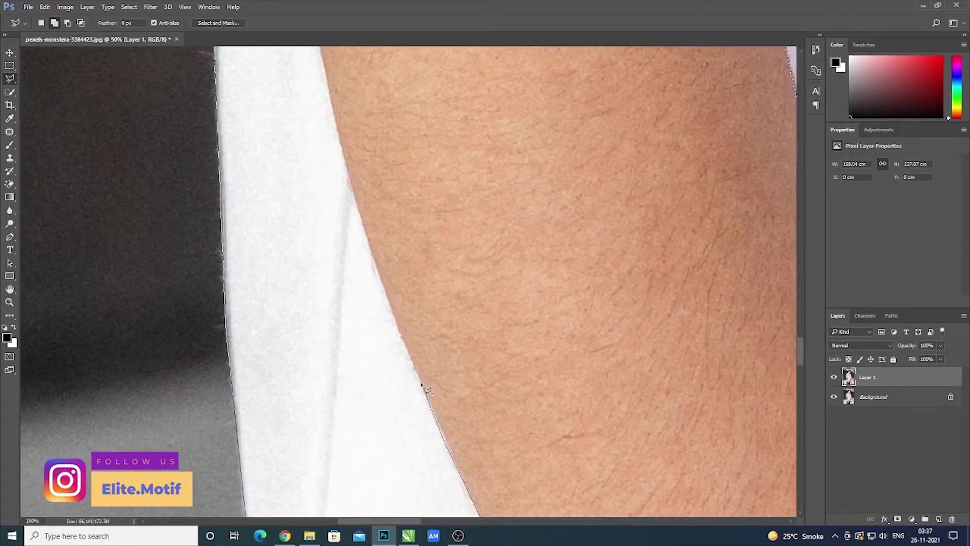
{"action": "left_click", "coordinate": [422, 386]}
{"action": "left_click", "coordinate": [392, 318]}
{"action": "left_click_drag", "start_coordinate": [348, 177], "coordinate": [401, 471]}
{"action": "left_click", "coordinate": [365, 293]}
{"action": "left_click_drag", "start_coordinate": [365, 294], "coordinate": [383, 417]}
{"action": "left_click", "coordinate": [382, 412]}
Finish the lasso outline up the arm's edge to where the shirt strip tapers off below the sleeve, adding it to the selection
{"action": "left_click", "coordinate": [358, 323]}
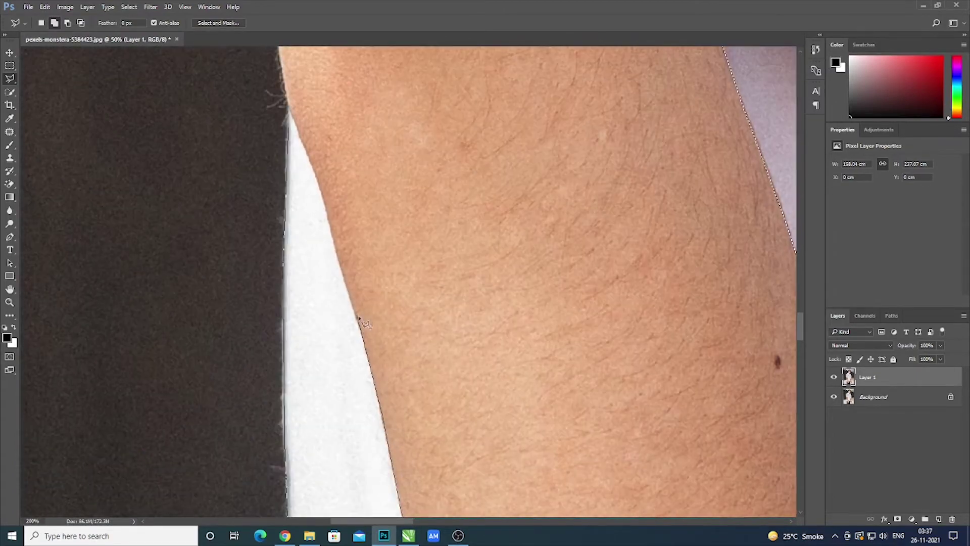
{"action": "left_click", "coordinate": [350, 293]}
{"action": "left_click", "coordinate": [335, 243]}
{"action": "left_click", "coordinate": [325, 205]}
{"action": "left_click", "coordinate": [316, 175]}
{"action": "left_click", "coordinate": [300, 136]}
{"action": "left_click", "coordinate": [289, 108]}
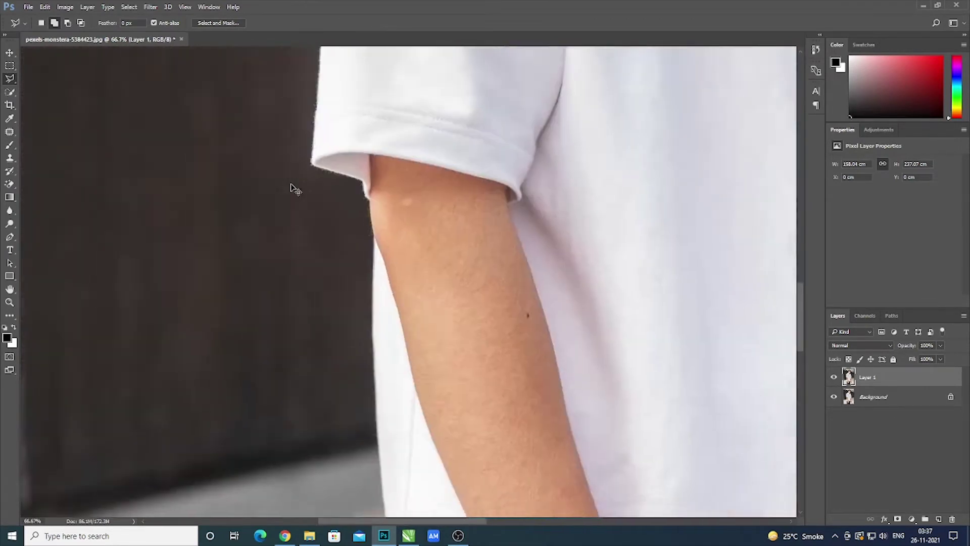
{"action": "key", "text": "ctrl+0"}
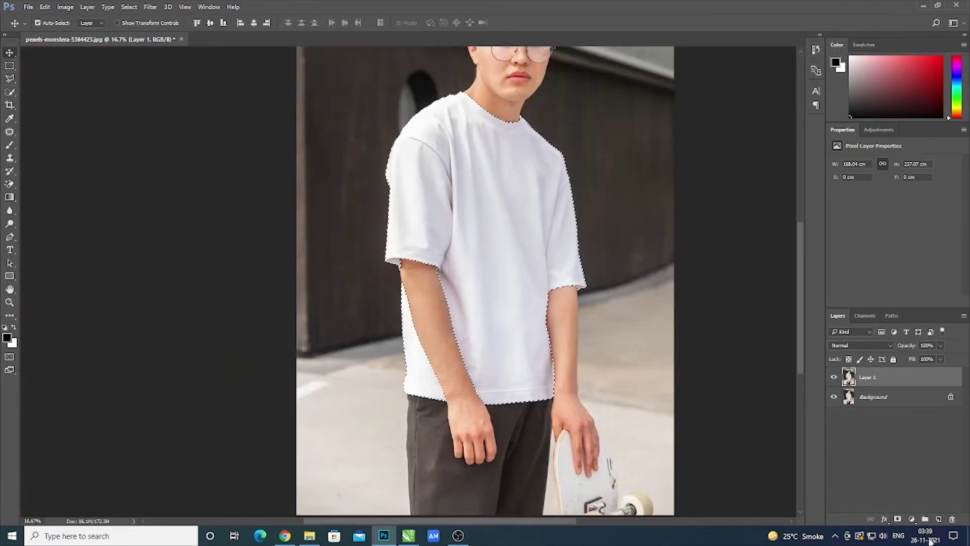
Add a Solid Color fill layer over the selected shirt in deep blue, #023384
{"action": "left_click", "coordinate": [912, 519]}
{"action": "left_click", "coordinate": [881, 302]}
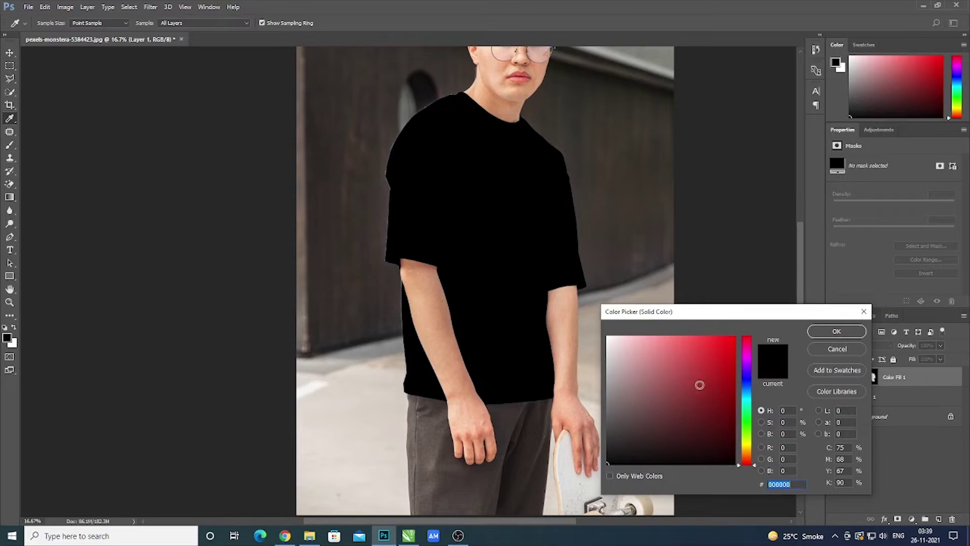
{"action": "mouse_move", "coordinate": [700, 384]}
{"action": "left_mouse_down"}
{"action": "mouse_move", "coordinate": [731, 386]}
{"action": "mouse_move", "coordinate": [724, 390]}
{"action": "mouse_move", "coordinate": [736, 399]}
{"action": "mouse_move", "coordinate": [747, 387]}
{"action": "left_mouse_up"}
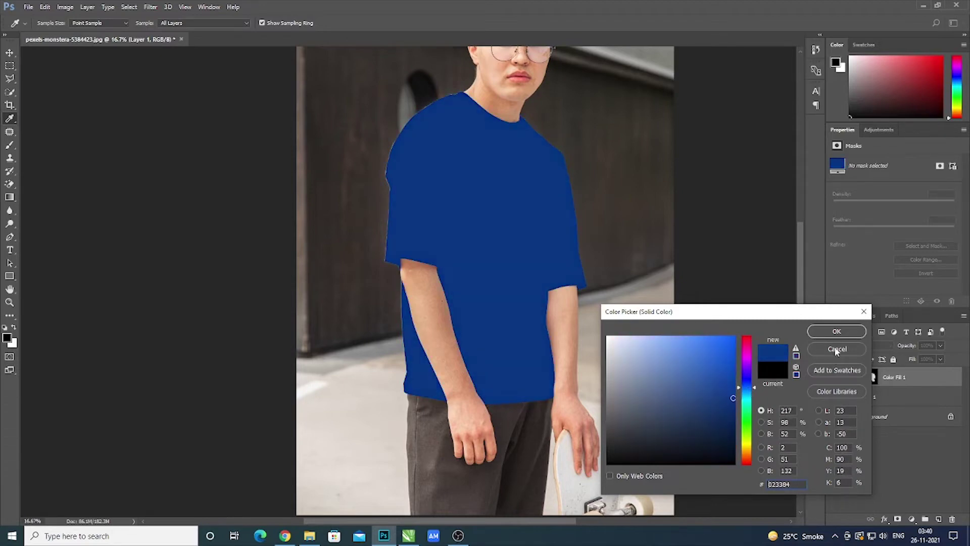
{"action": "left_click", "coordinate": [840, 331]}
Set the blue fill layer's blend mode to Linear Burn
{"action": "left_click", "coordinate": [858, 345]}
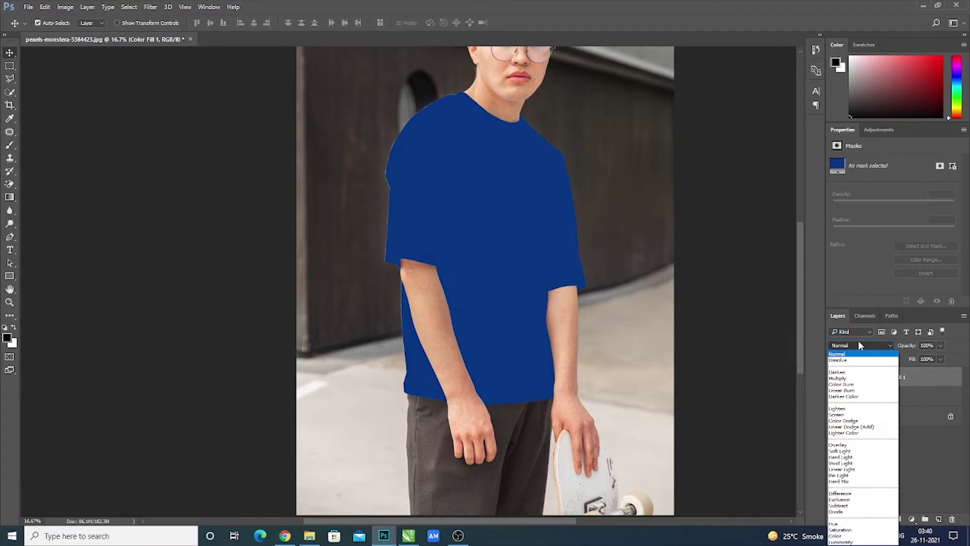
{"action": "left_click", "coordinate": [859, 345]}
{"action": "left_click", "coordinate": [858, 344]}
{"action": "key", "text": "Down"}
{"action": "key", "text": "Down"}
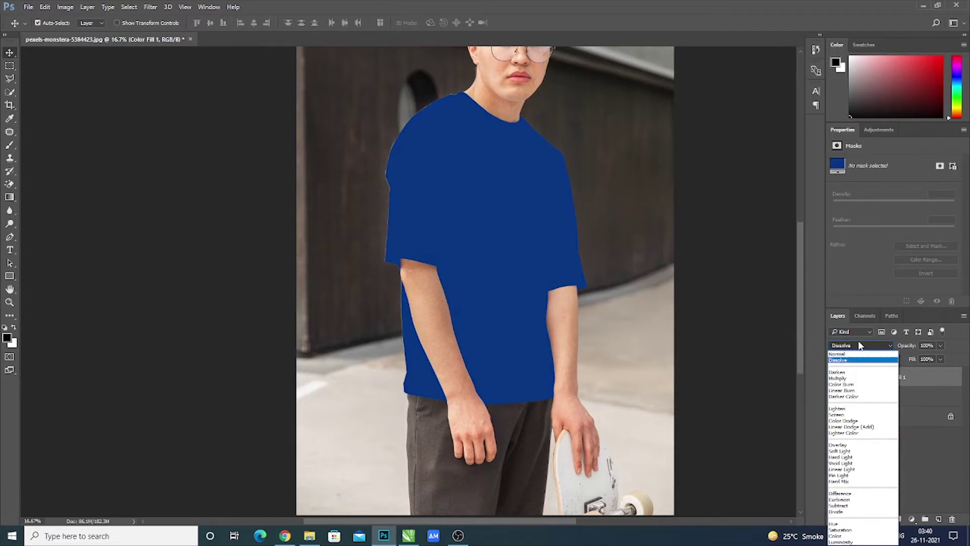
{"action": "key", "text": "Return"}
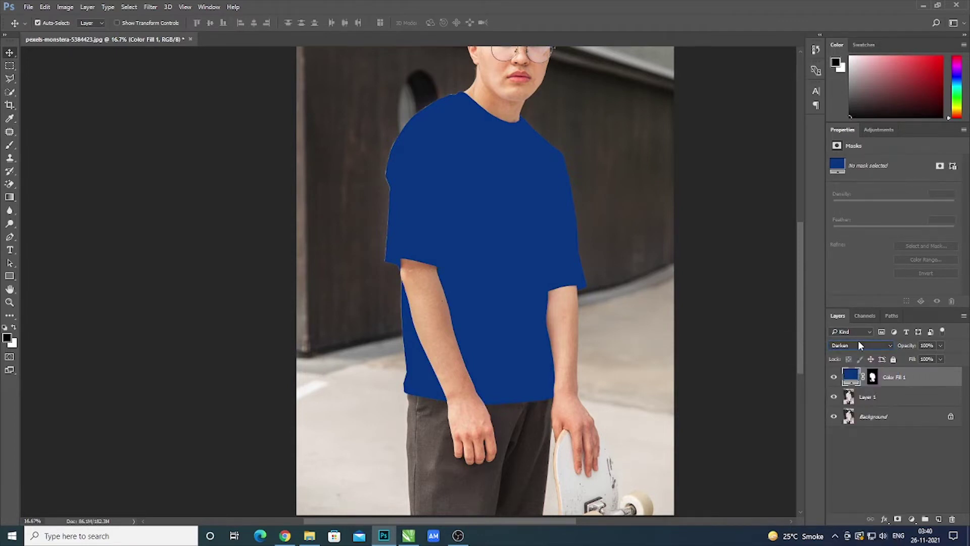
{"action": "key", "text": "Down"}
{"action": "key", "text": "Up"}
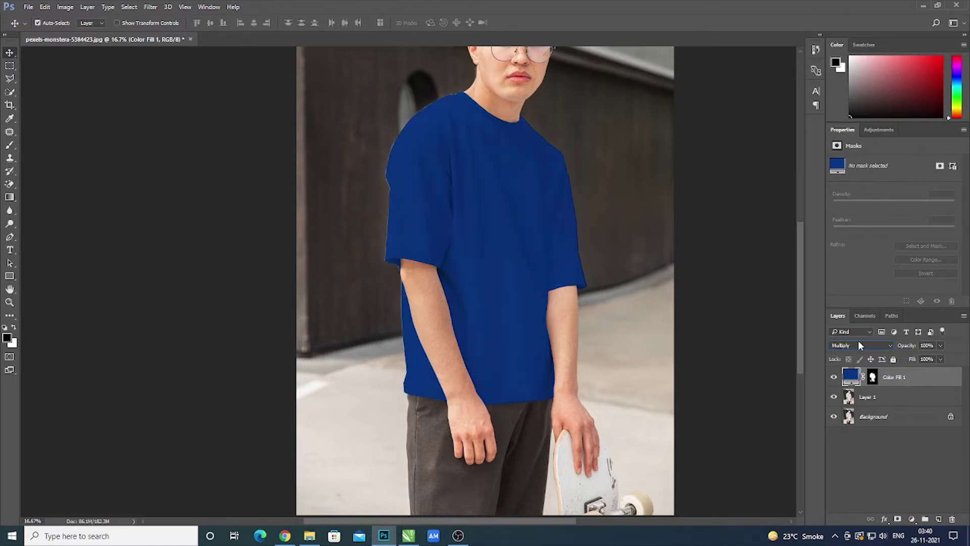
{"action": "key", "text": "Down"}
{"action": "key", "text": "Down"}
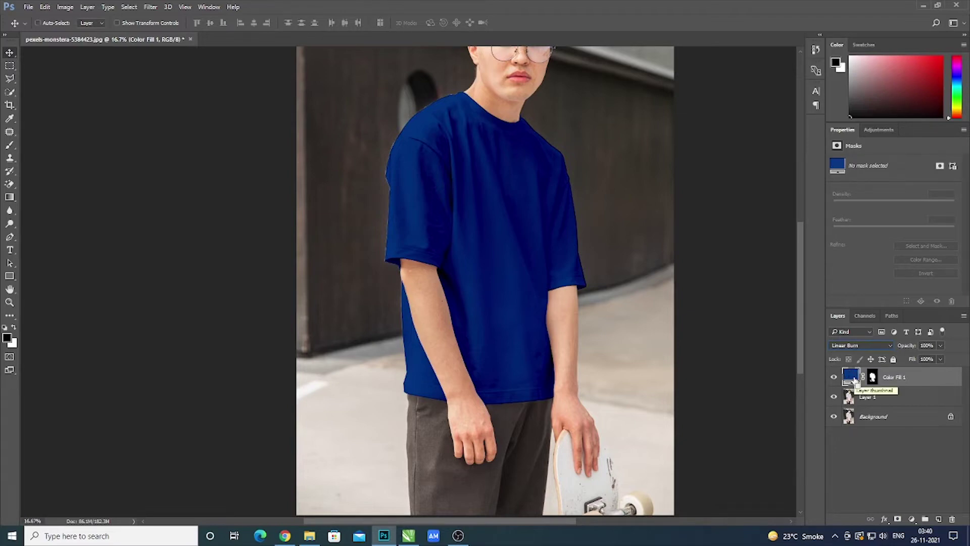
Try to stretch the blue fill slightly outward past the shirt's image-left edge with Free Transform
{"action": "key", "text": "ctrl+t"}
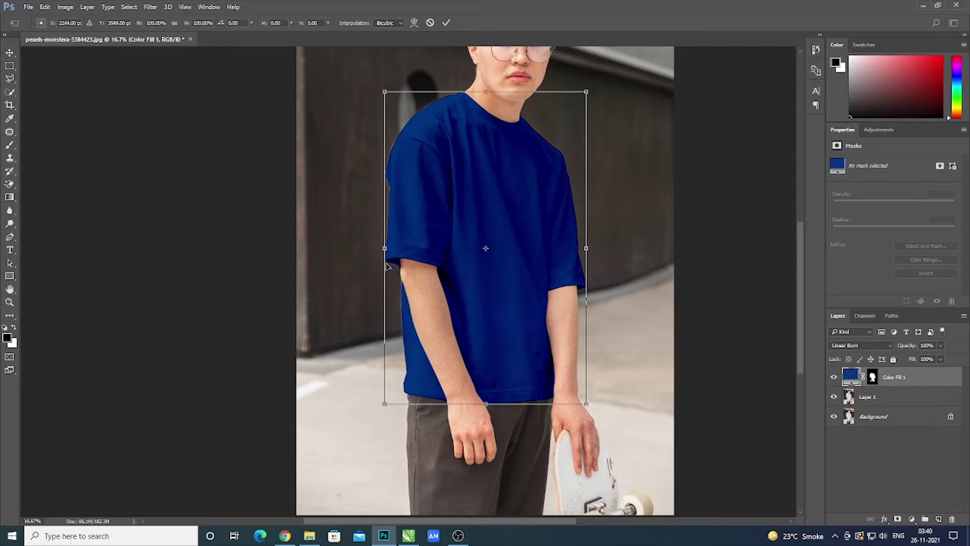
{"action": "left_click_drag", "start_coordinate": [382, 254], "coordinate": [381, 256]}
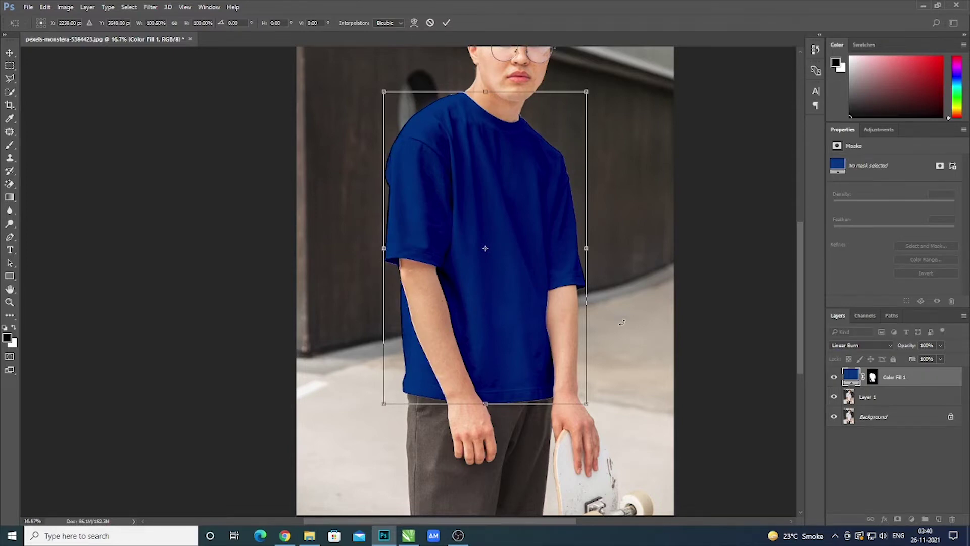
{"action": "key", "text": "Return"}
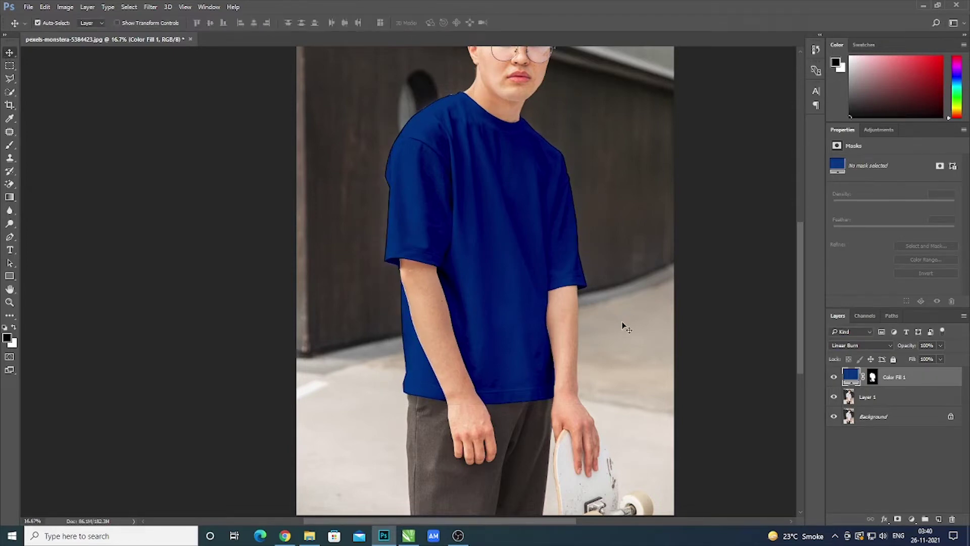
{"action": "key", "text": "ctrl"}
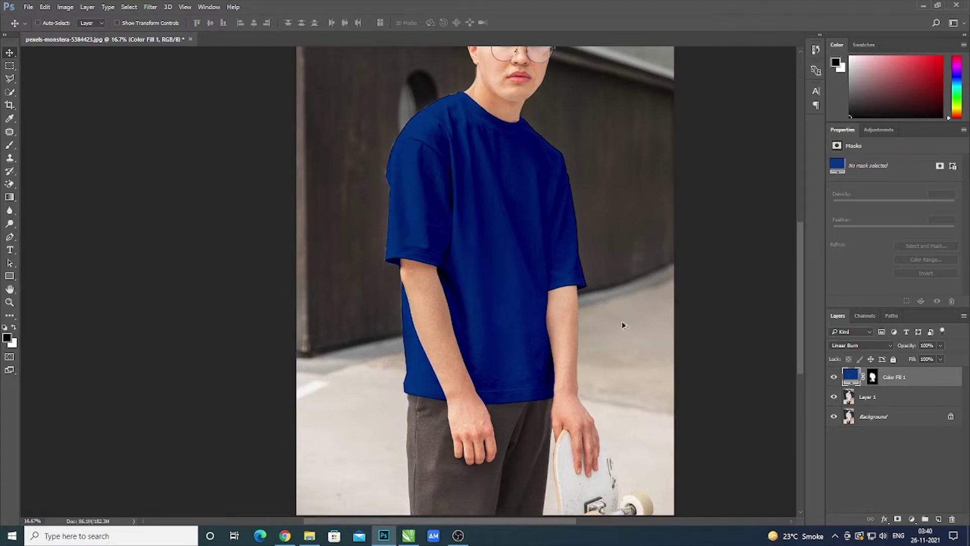
Try other blend modes on the blue fill layer, from Darker Color through the lightening modes to Overlay and beyond
{"action": "key", "text": "shift+plus"}
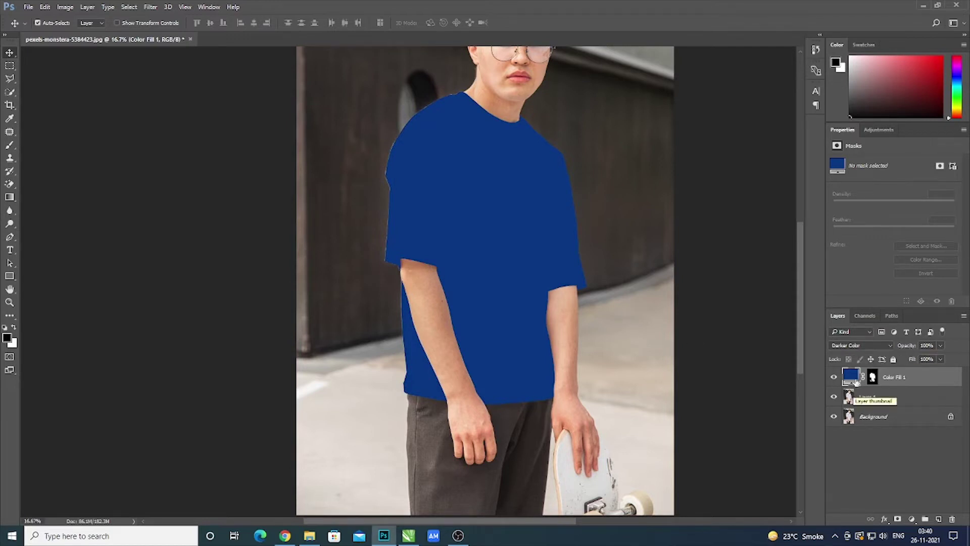
{"action": "left_click", "coordinate": [847, 347]}
{"action": "left_click", "coordinate": [848, 349]}
{"action": "key", "text": "Down"}
{"action": "key", "text": "Down"}
{"action": "key", "text": "Down"}
{"action": "key", "text": "Down"}
{"action": "key", "text": "Down"}
{"action": "key", "text": "Down"}
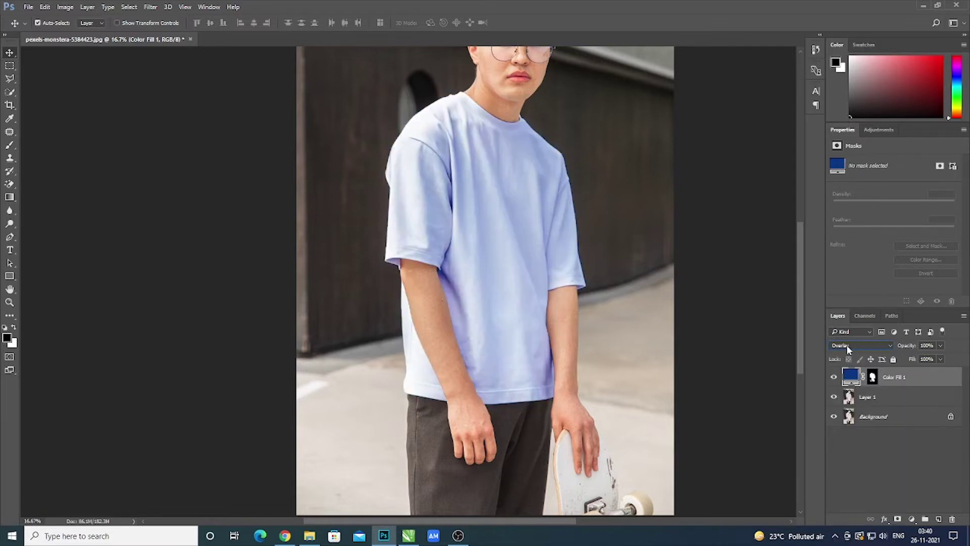
{"action": "key", "text": "Down"}
{"action": "key", "text": "Down"}
{"action": "key", "text": "Down"}
{"action": "key", "text": "Up"}
{"action": "key", "text": "Up"}
{"action": "key", "text": "Up"}
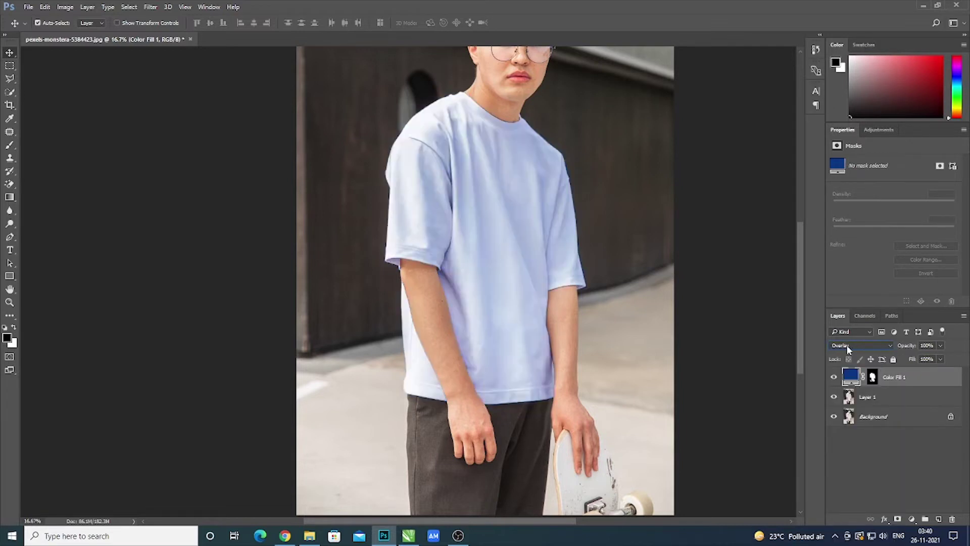
Step the fill layer's blend mode back from Overlay through Lighten to Linear Burn
{"action": "key", "text": "Up"}
{"action": "key", "text": "Up"}
{"action": "key", "text": "Up"}
{"action": "key", "text": "Up"}
{"action": "key", "text": "Up"}
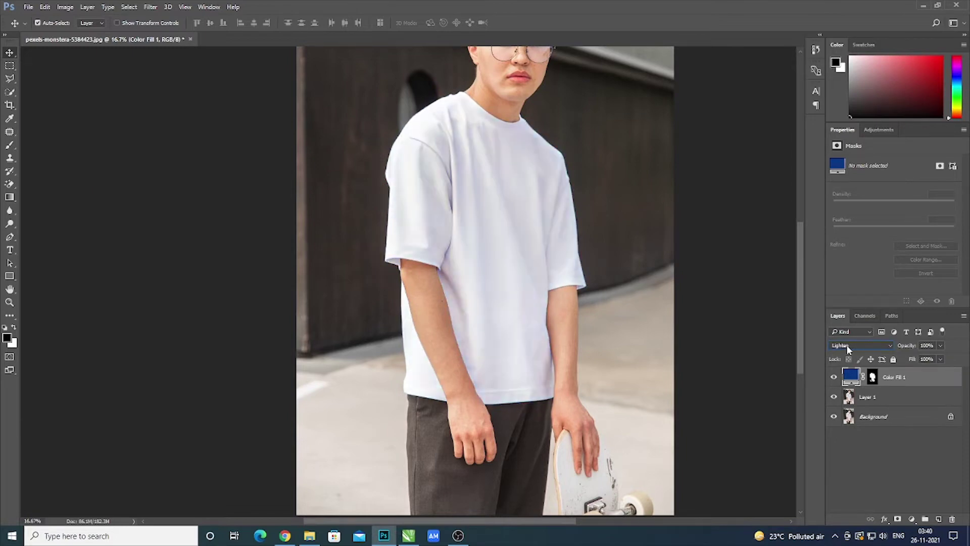
{"action": "key", "text": "Up"}
{"action": "key", "text": "Up"}
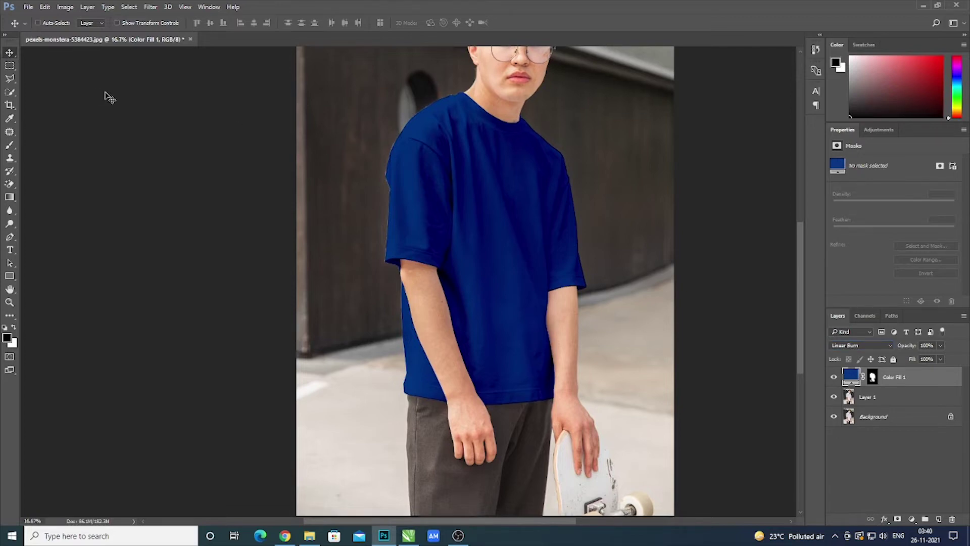
Review the blue shirt in the whole portrait and select the colour fill layer again
{"action": "key", "text": "ctrl+plus"}
{"action": "key", "text": "ctrl+minus"}
{"action": "key", "text": "ctrl+minus"}
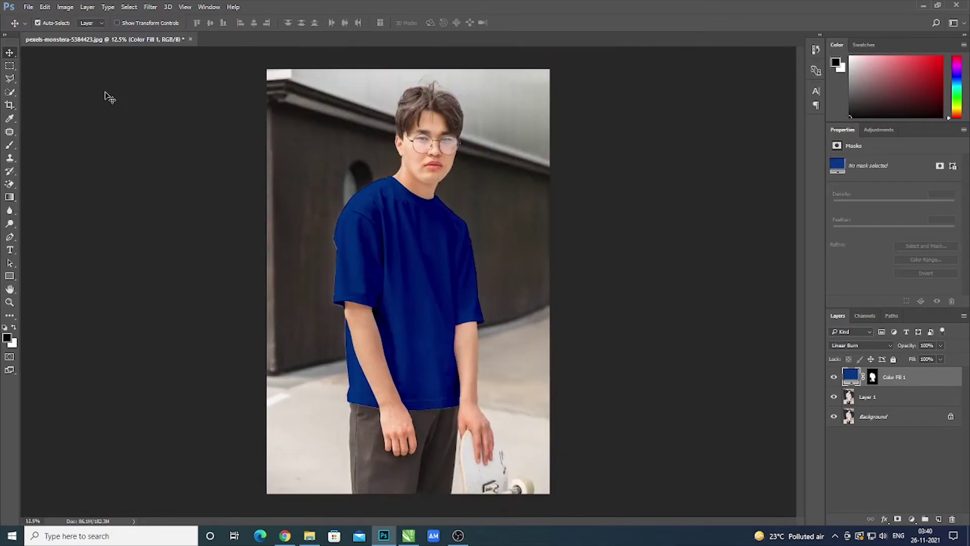
{"action": "left_click", "coordinate": [179, 215]}
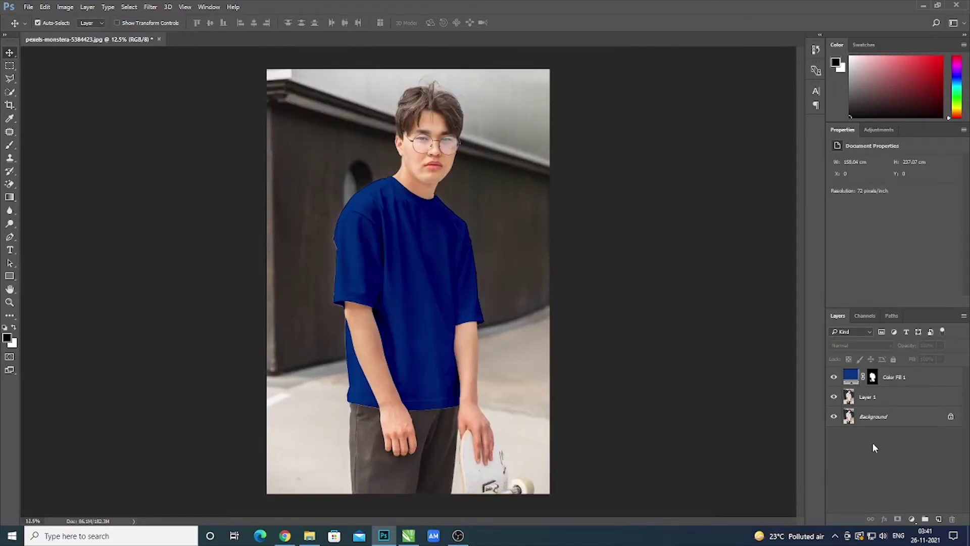
{"action": "left_click", "coordinate": [900, 379]}
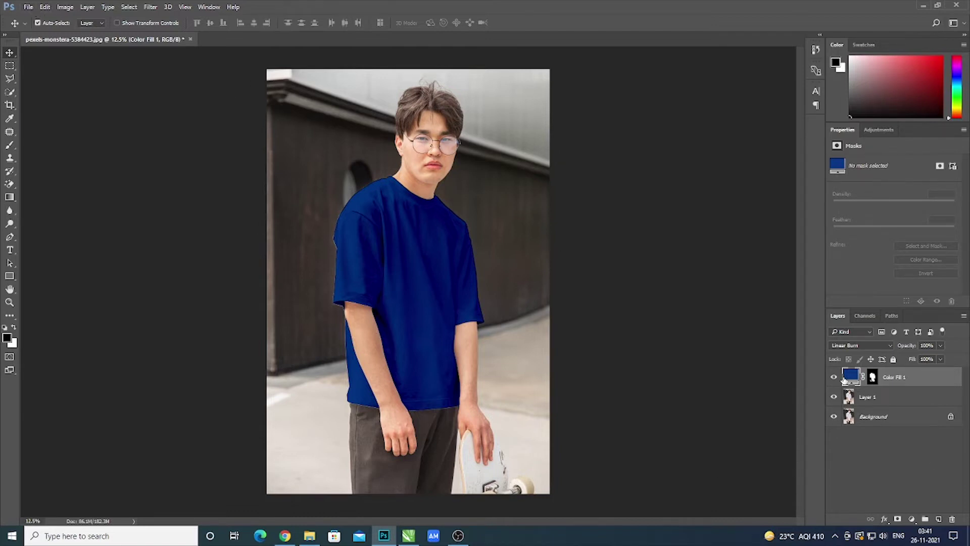
Save a JPEG copy of the portrait on the Desktop with the file name 1, accepting the JPEG options
{"action": "left_click", "coordinate": [28, 7]}
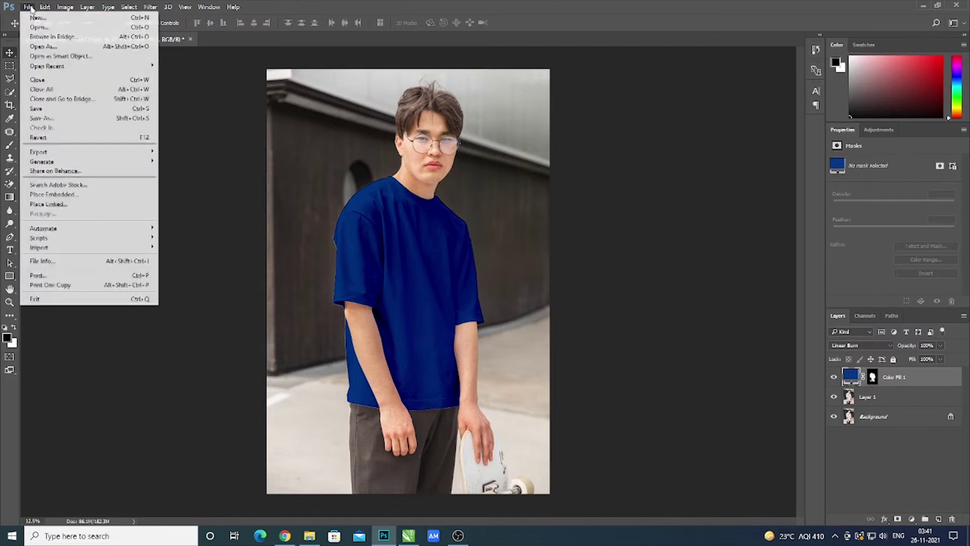
{"action": "left_click", "coordinate": [63, 122]}
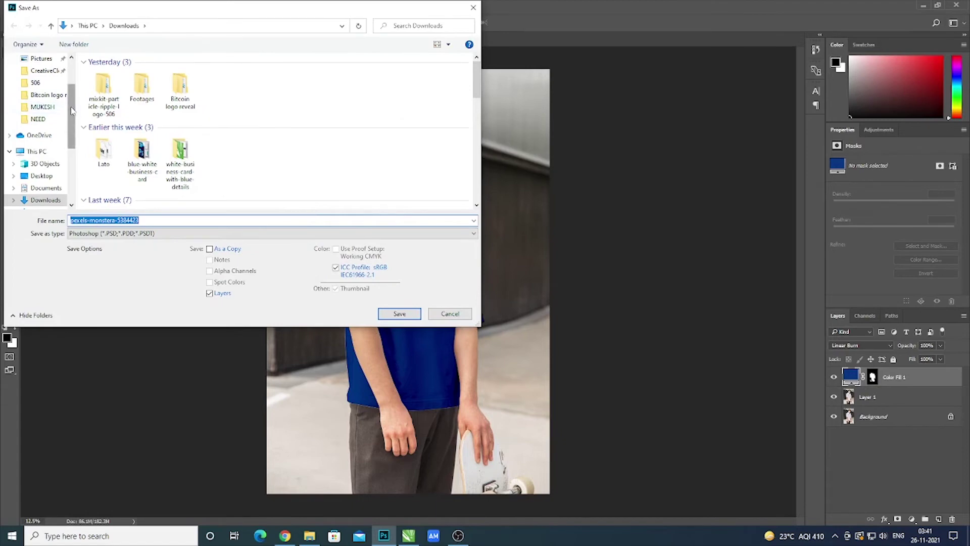
{"action": "scroll", "coordinate": [73, 110], "scroll_direction": "up", "scroll_amount": 2}
{"action": "left_click", "coordinate": [48, 79]}
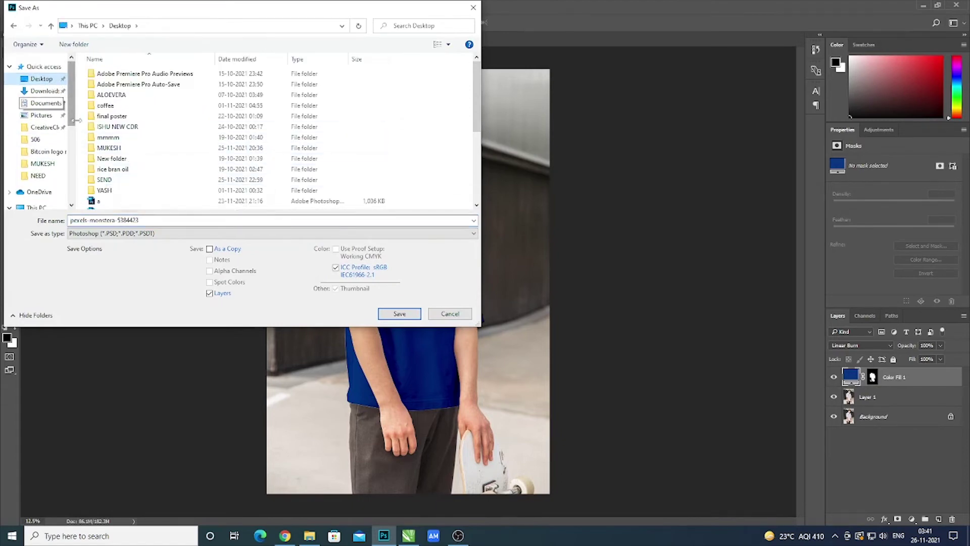
{"action": "left_click", "coordinate": [142, 220]}
{"action": "type", "text": "1"}
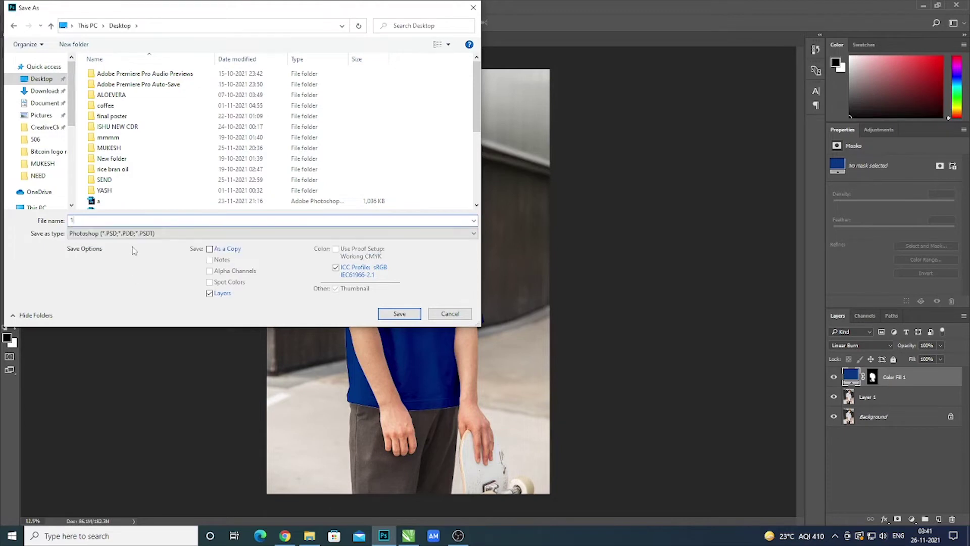
{"action": "left_click", "coordinate": [135, 234]}
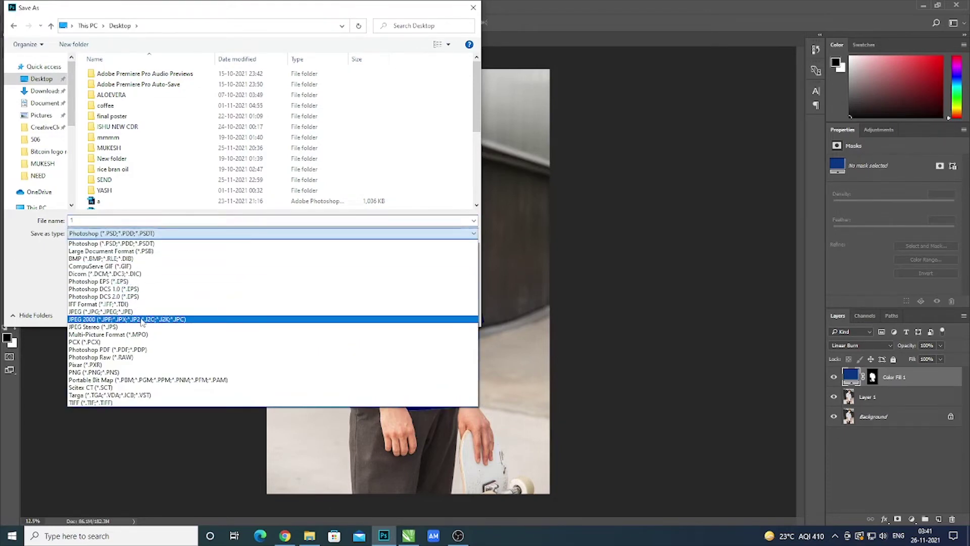
{"action": "left_click", "coordinate": [142, 312]}
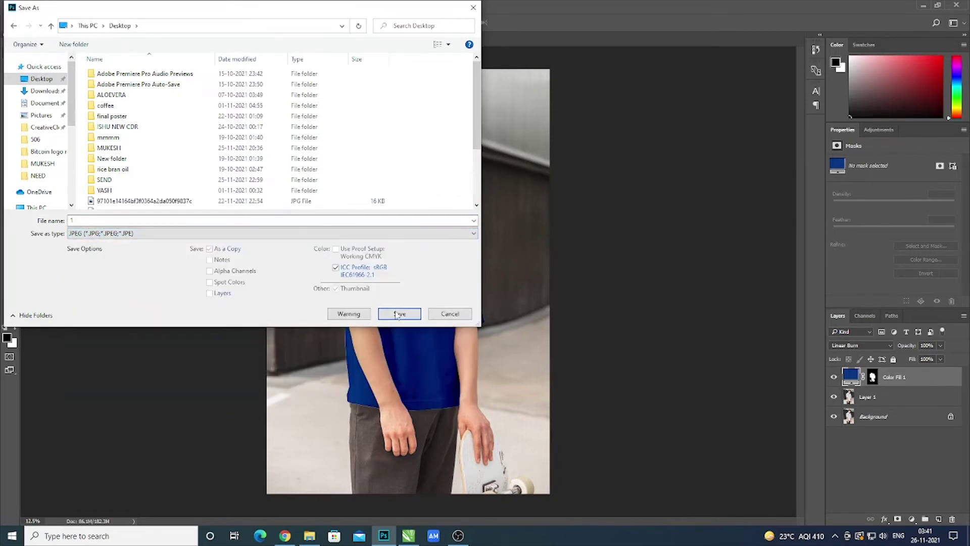
{"action": "left_click", "coordinate": [399, 314]}
{"action": "left_click", "coordinate": [543, 145]}
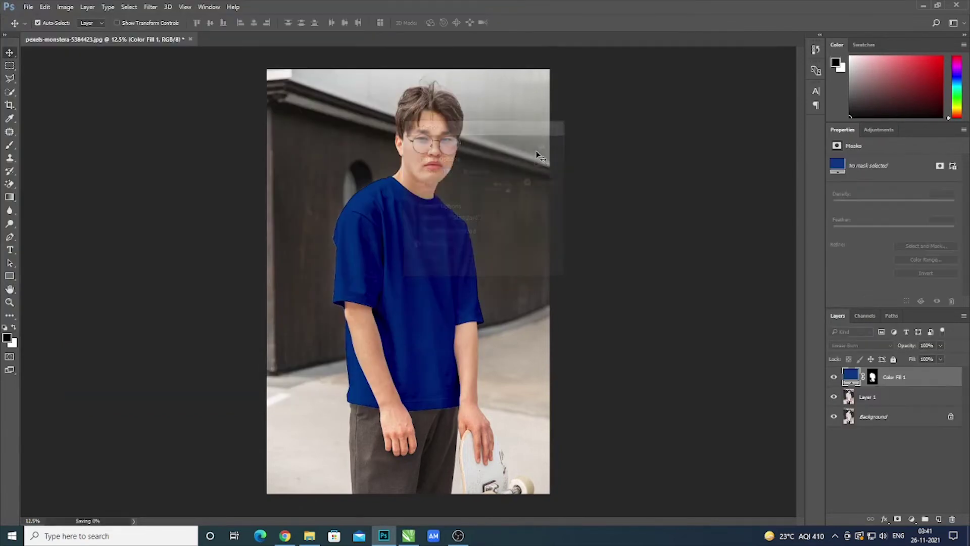
Change the shirt's Solid Color fill from blue to a dark red, hex 700000
{"action": "double_click", "coordinate": [850, 377]}
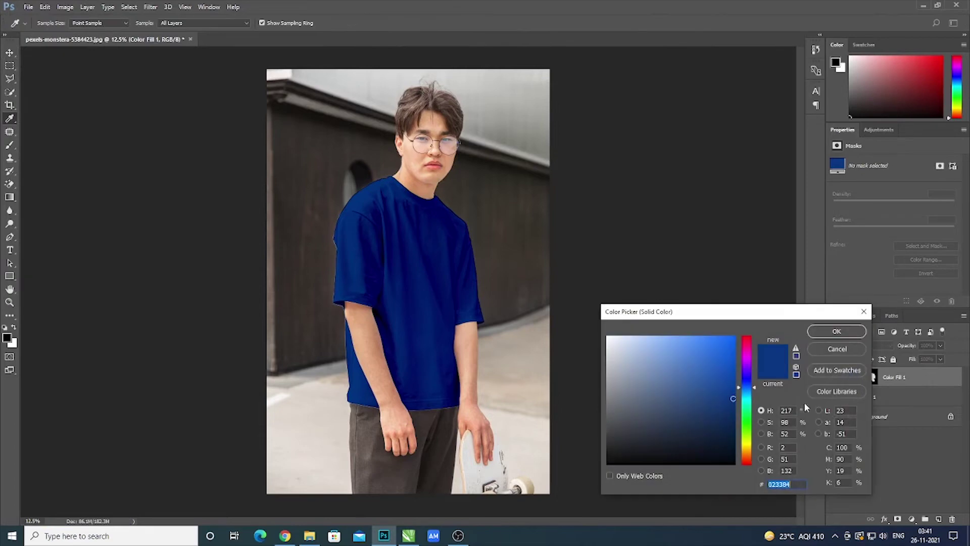
{"action": "mouse_move", "coordinate": [752, 388]}
{"action": "left_mouse_down"}
{"action": "mouse_move", "coordinate": [743, 368]}
{"action": "mouse_move", "coordinate": [730, 373]}
{"action": "mouse_move", "coordinate": [732, 342]}
{"action": "mouse_move", "coordinate": [737, 387]}
{"action": "mouse_move", "coordinate": [729, 400]}
{"action": "left_mouse_up"}
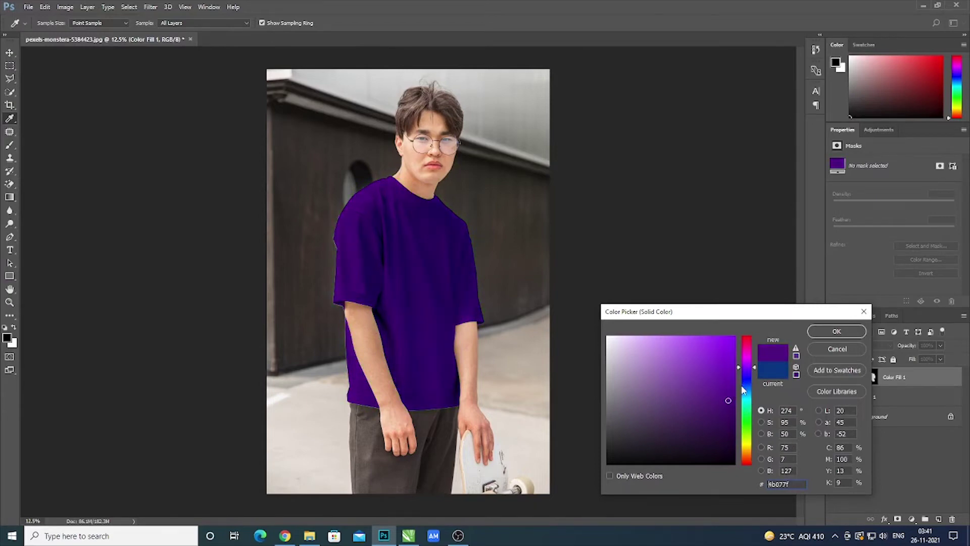
{"action": "left_click", "coordinate": [743, 388]}
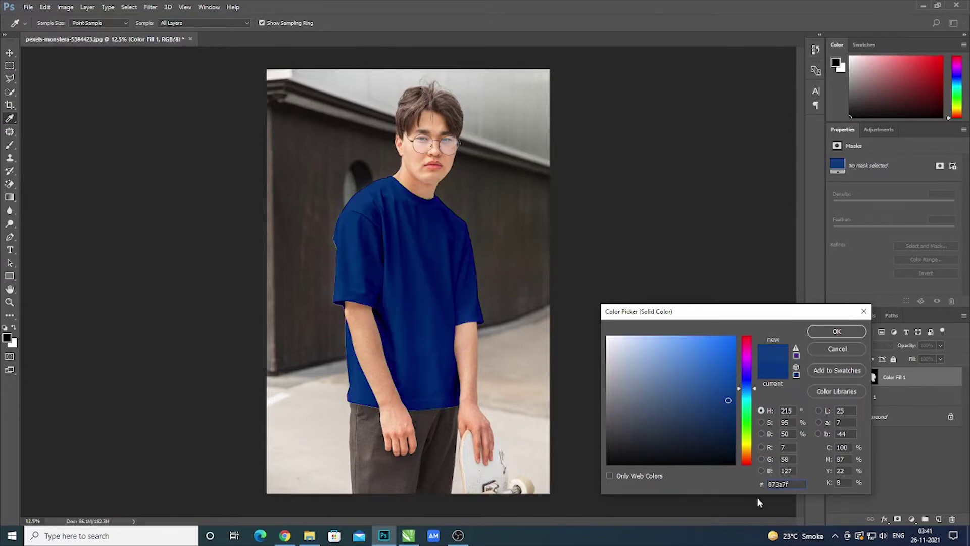
{"action": "left_click_drag", "start_coordinate": [745, 460], "coordinate": [744, 467]}
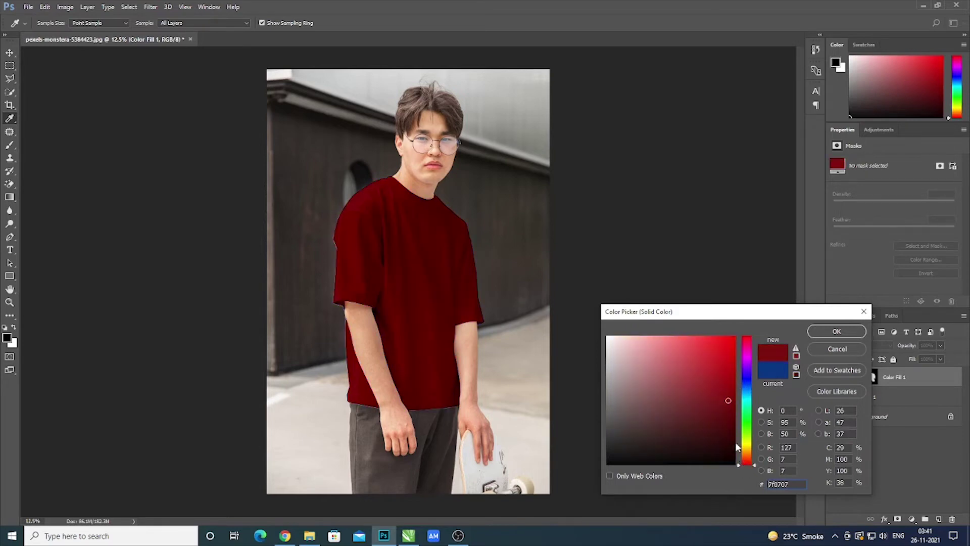
{"action": "left_click_drag", "start_coordinate": [731, 392], "coordinate": [735, 381]}
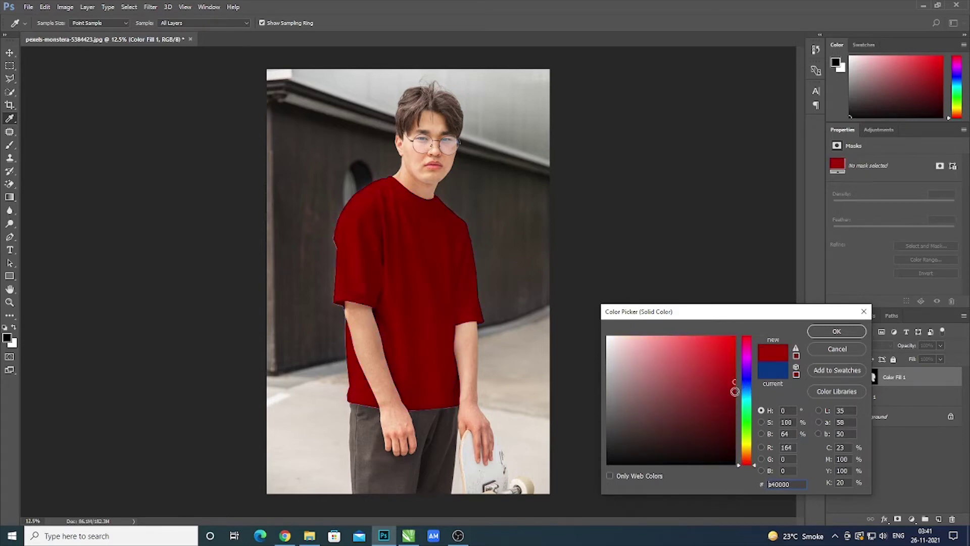
{"action": "mouse_move", "coordinate": [735, 417]}
{"action": "left_mouse_down"}
{"action": "mouse_move", "coordinate": [742, 401]}
{"action": "mouse_move", "coordinate": [737, 425]}
{"action": "left_mouse_up"}
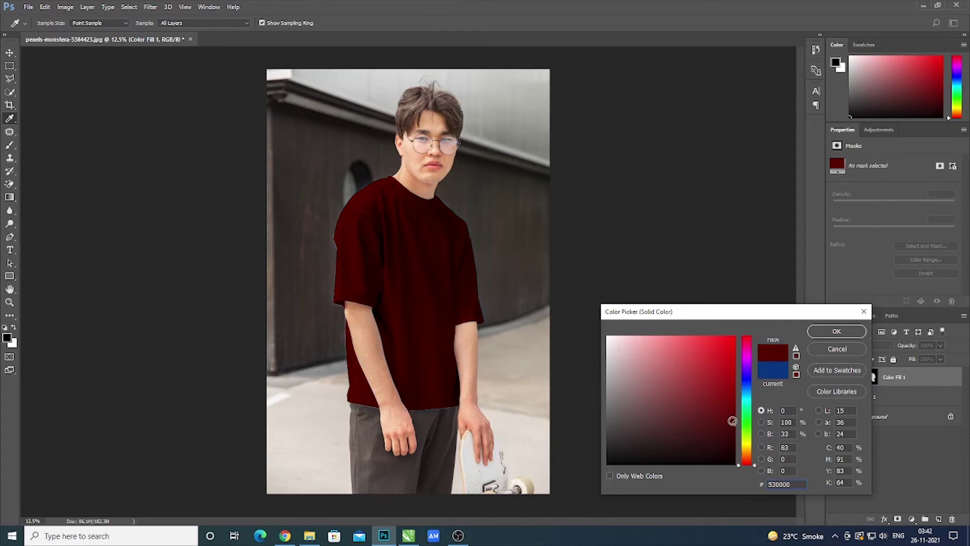
{"action": "mouse_move", "coordinate": [732, 421]}
{"action": "left_mouse_down"}
{"action": "mouse_move", "coordinate": [740, 402]}
{"action": "mouse_move", "coordinate": [739, 411]}
{"action": "left_mouse_up"}
{"action": "left_click", "coordinate": [836, 331]}
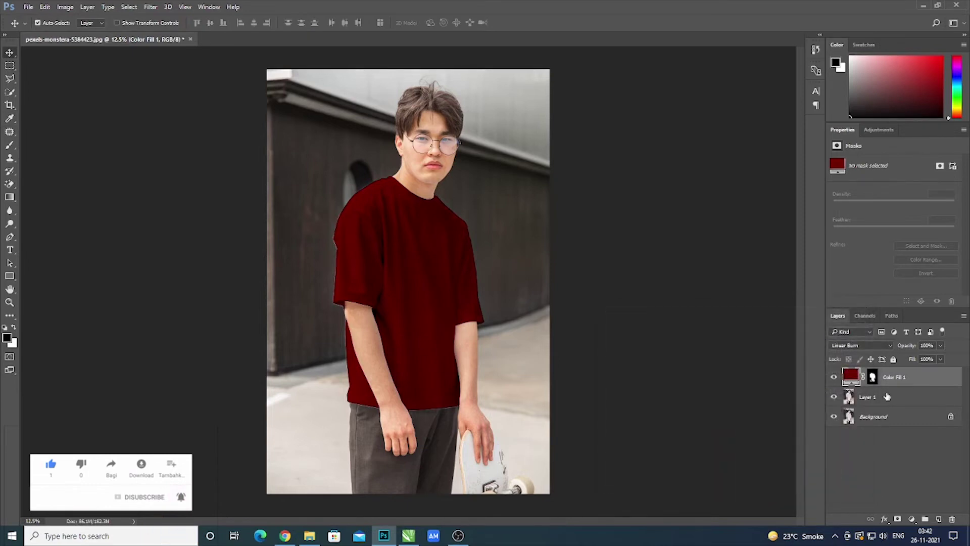
Save a JPEG copy of the dark red version on the Desktop with the file name 2, accepting the JPEG options
{"action": "left_click", "coordinate": [28, 7]}
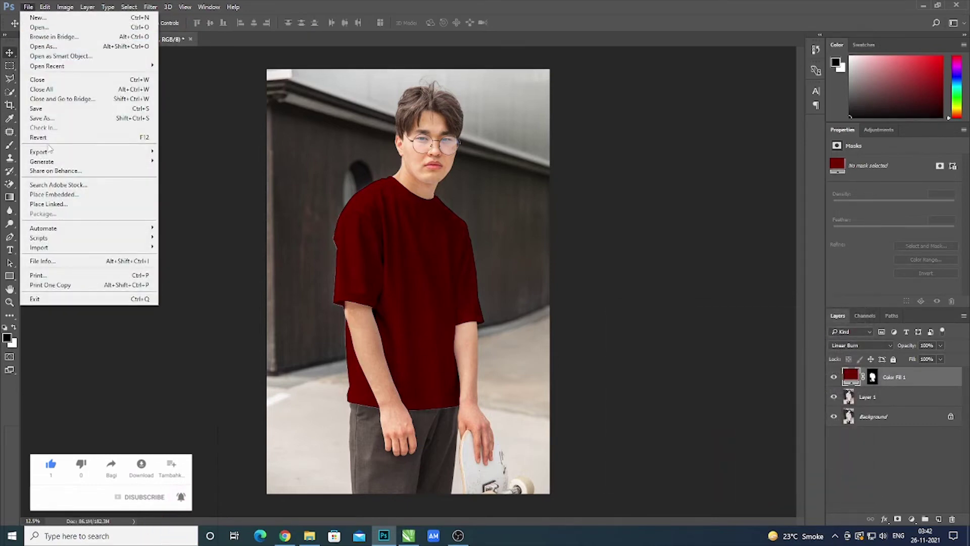
{"action": "left_click", "coordinate": [48, 121]}
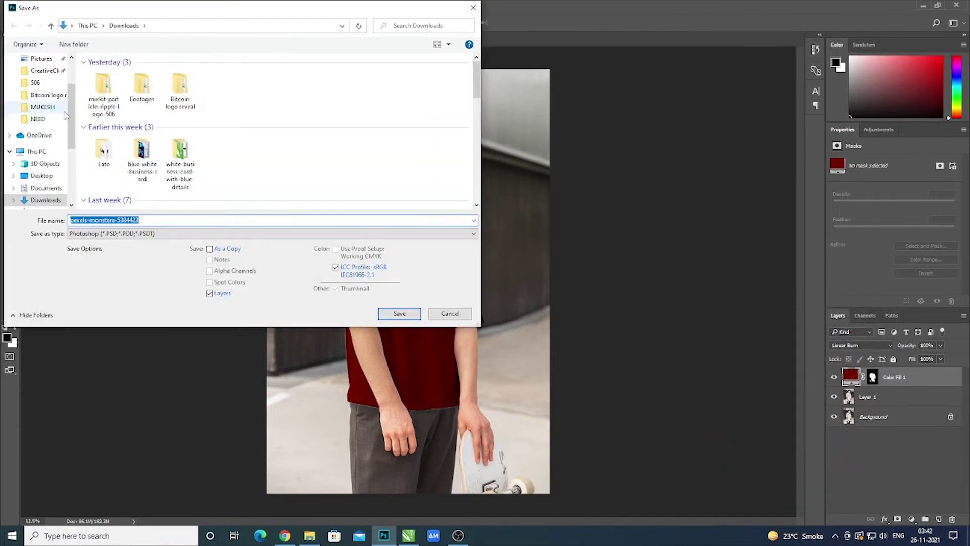
{"action": "left_click", "coordinate": [105, 233]}
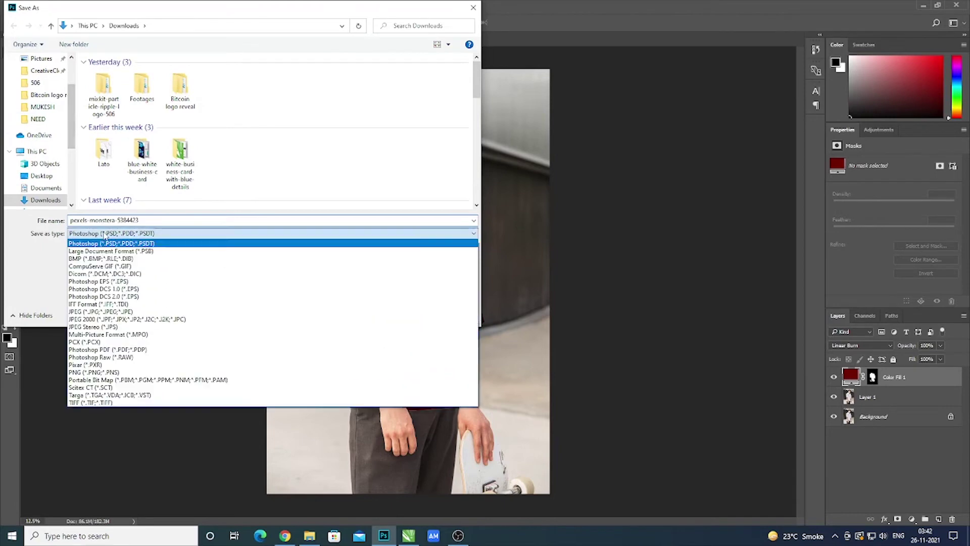
{"action": "left_click", "coordinate": [130, 311]}
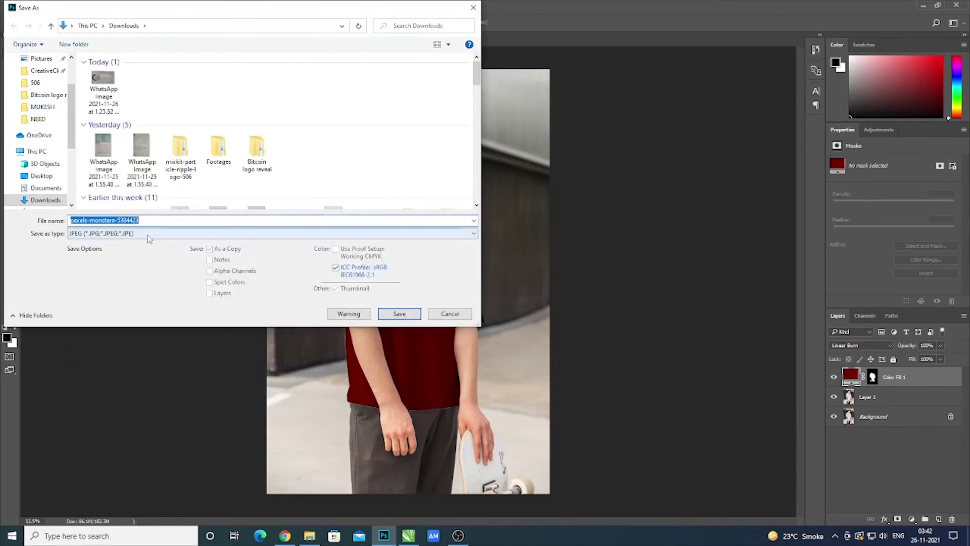
{"action": "type", "text": "2"}
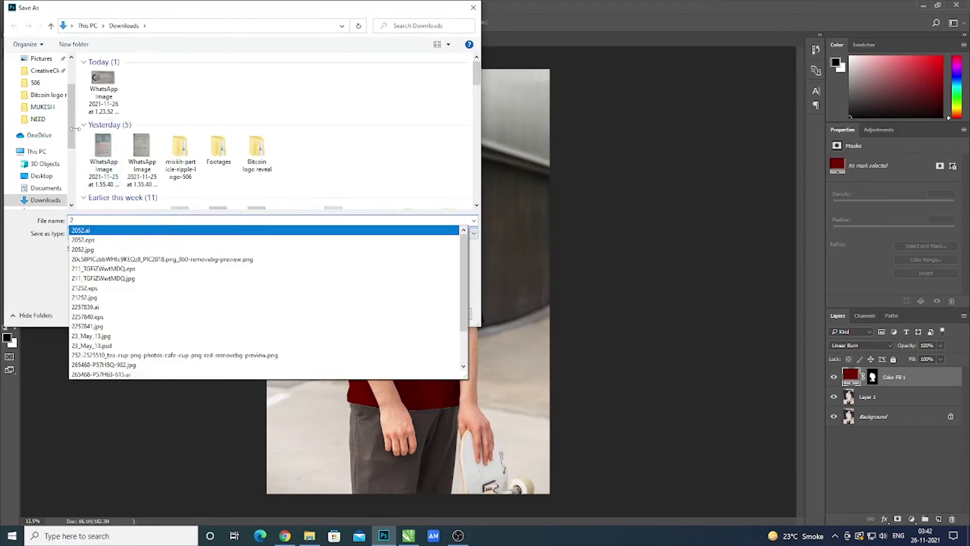
{"action": "left_click_drag", "start_coordinate": [72, 128], "coordinate": [72, 99]}
{"action": "left_click", "coordinate": [37, 81]}
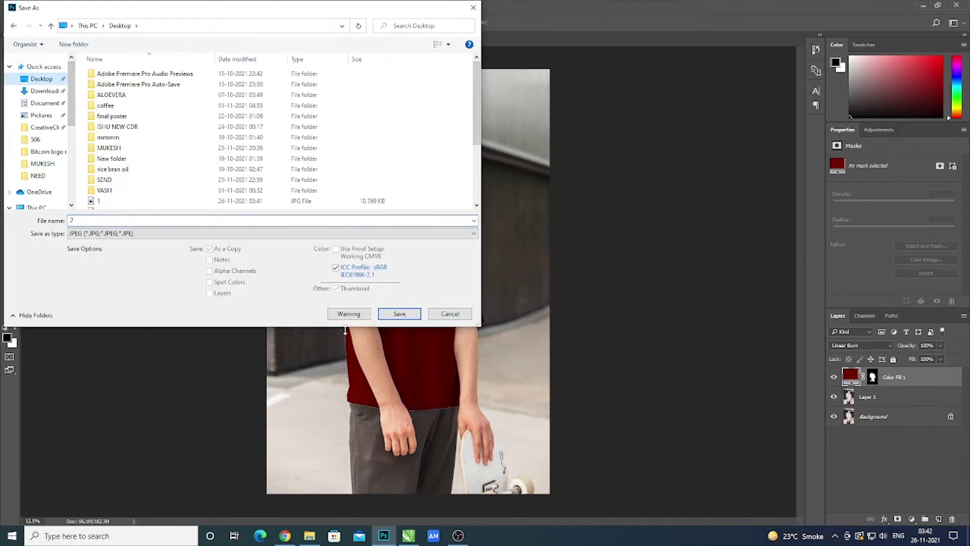
{"action": "left_click", "coordinate": [399, 314]}
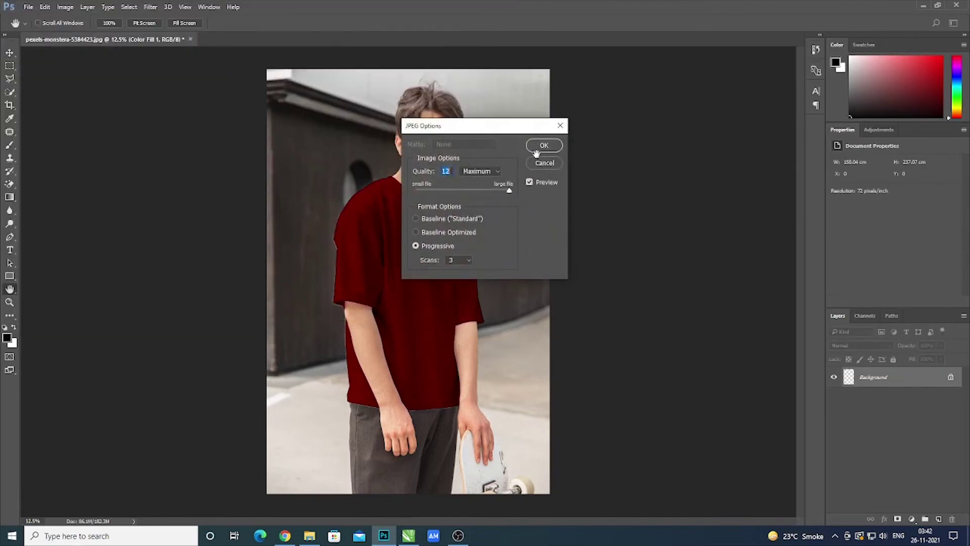
{"action": "left_click", "coordinate": [544, 145]}
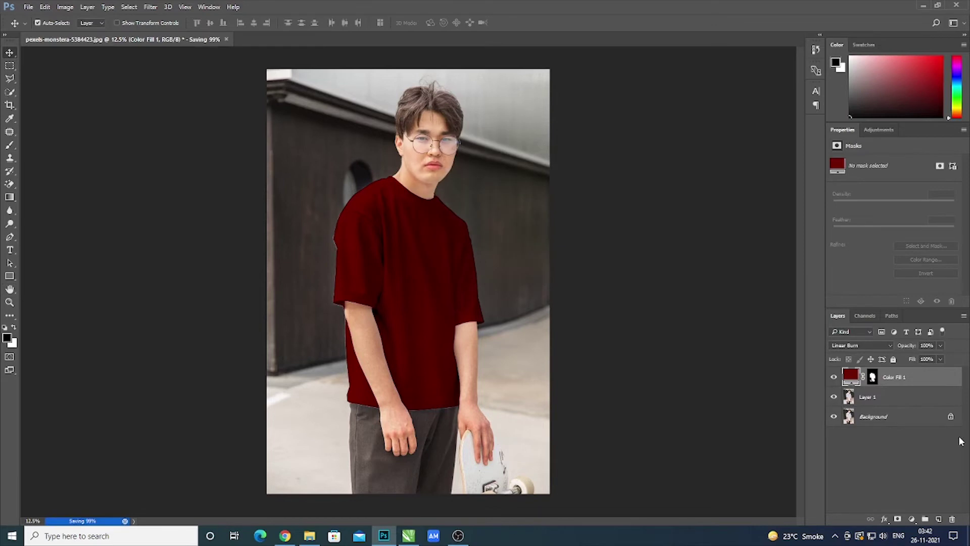
Try near-black on the shirt's Solid Color fill and settle on a bright yellow-green, hex d6ec20
{"action": "double_click", "coordinate": [853, 377]}
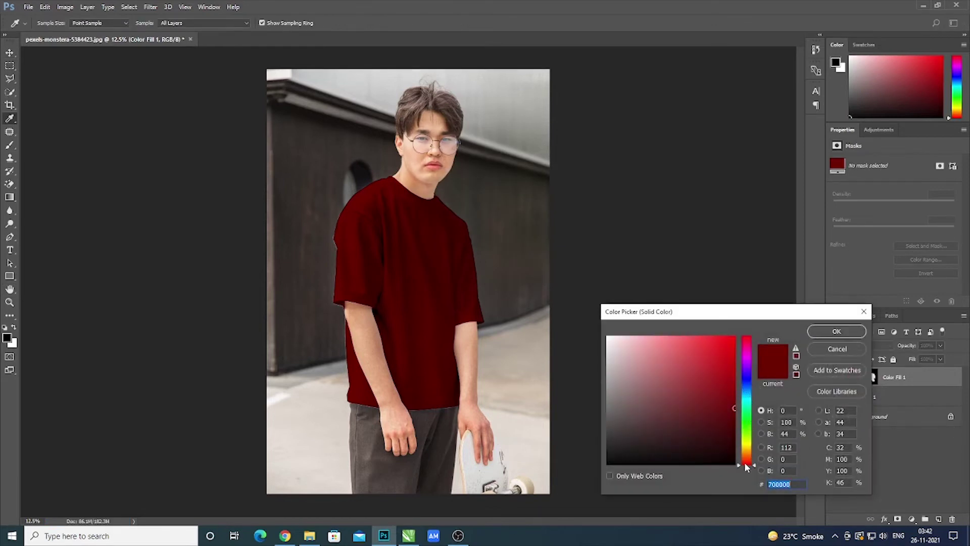
{"action": "left_click_drag", "start_coordinate": [672, 464], "coordinate": [590, 469]}
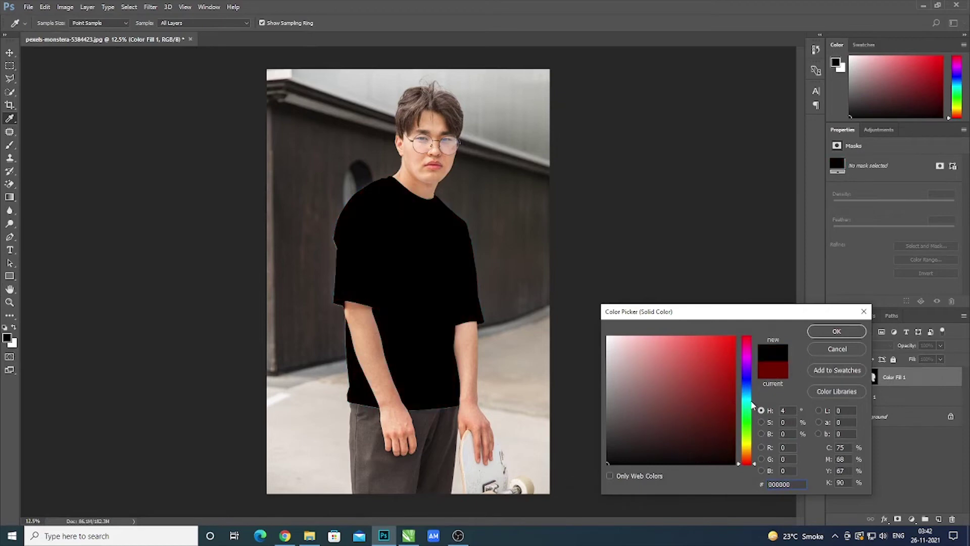
{"action": "left_click", "coordinate": [624, 454]}
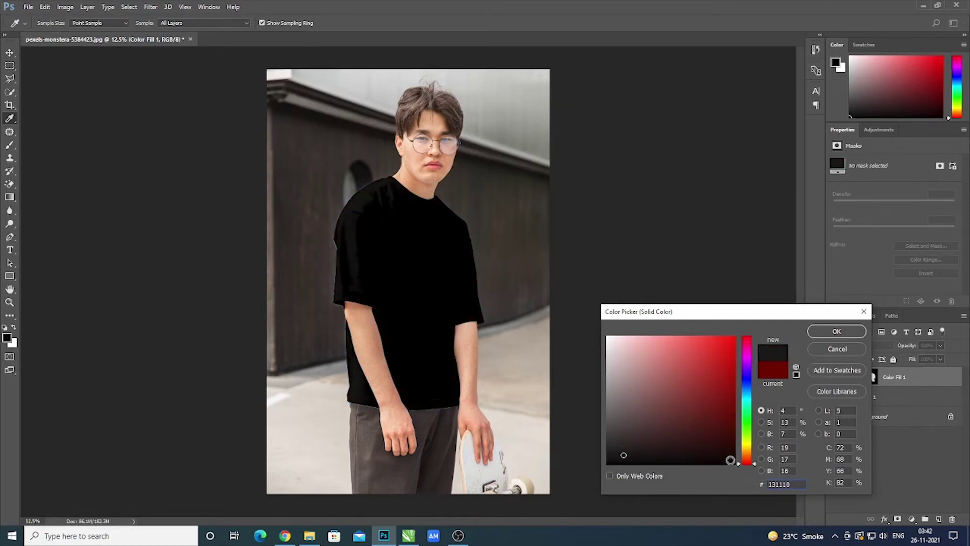
{"action": "left_click", "coordinate": [748, 449]}
{"action": "left_click", "coordinate": [748, 441]}
{"action": "left_click_drag", "start_coordinate": [713, 359], "coordinate": [718, 346]}
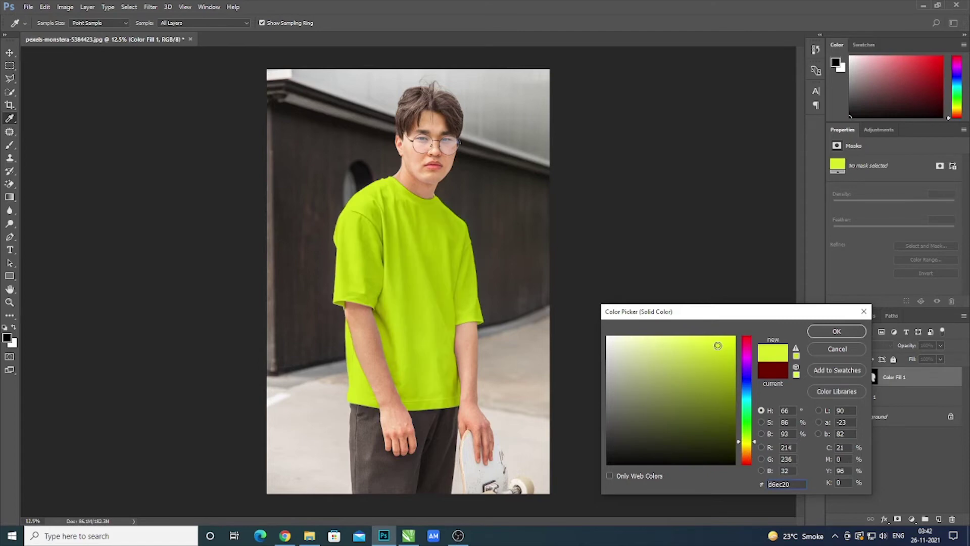
{"action": "left_click", "coordinate": [821, 336]}
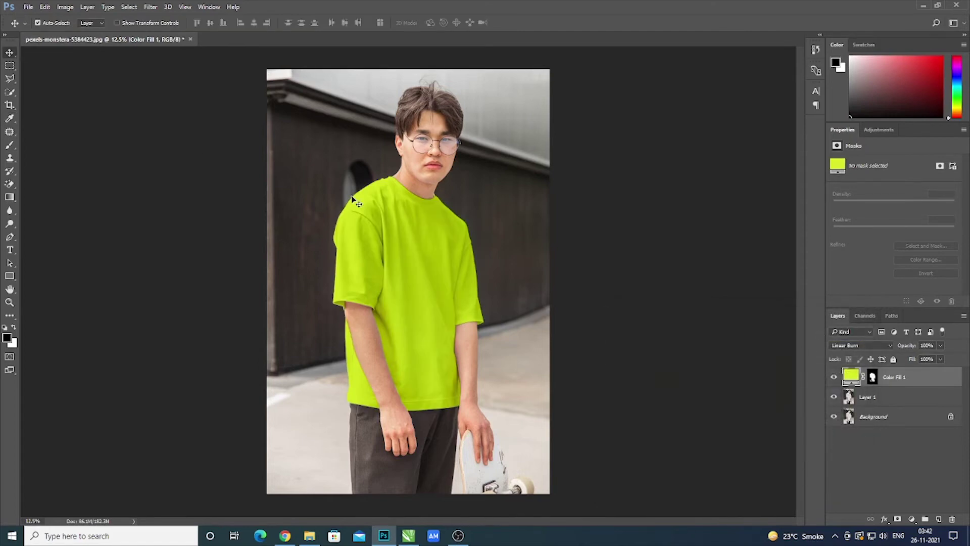
Save a JPEG copy of the yellow-green version on the Desktop, accepting the JPEG options
{"action": "left_click", "coordinate": [29, 8]}
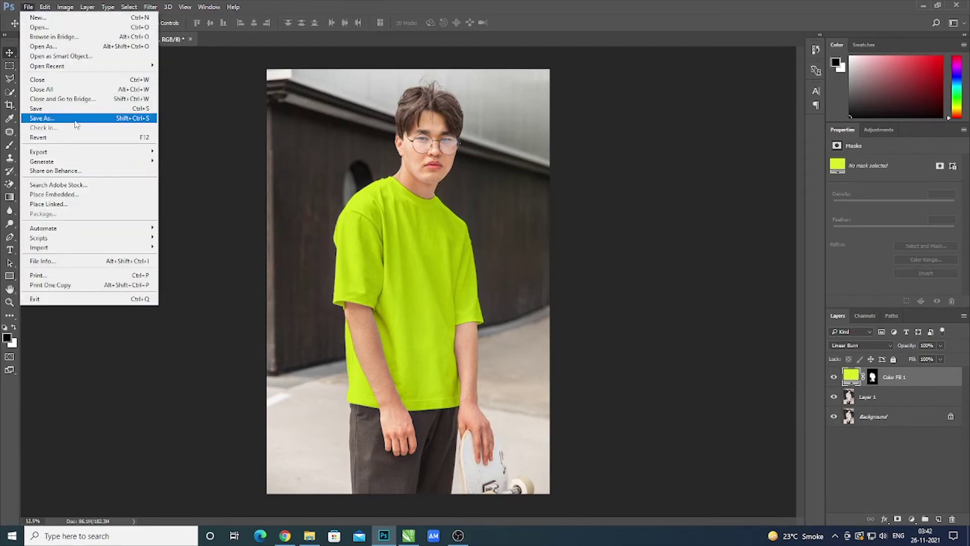
{"action": "left_click", "coordinate": [75, 119]}
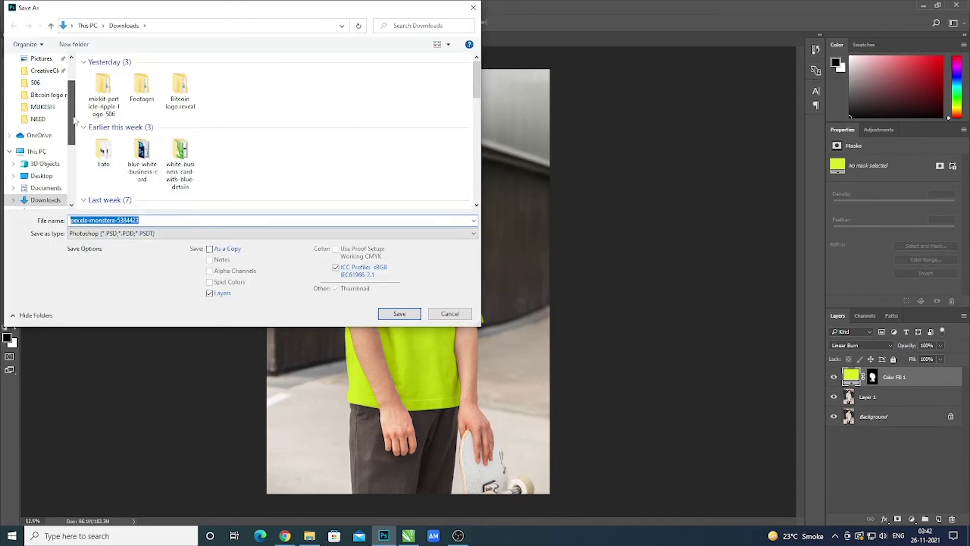
{"action": "scroll", "coordinate": [74, 120], "scroll_direction": "up", "scroll_amount": 3}
{"action": "left_click", "coordinate": [41, 78]}
{"action": "left_click", "coordinate": [134, 233]}
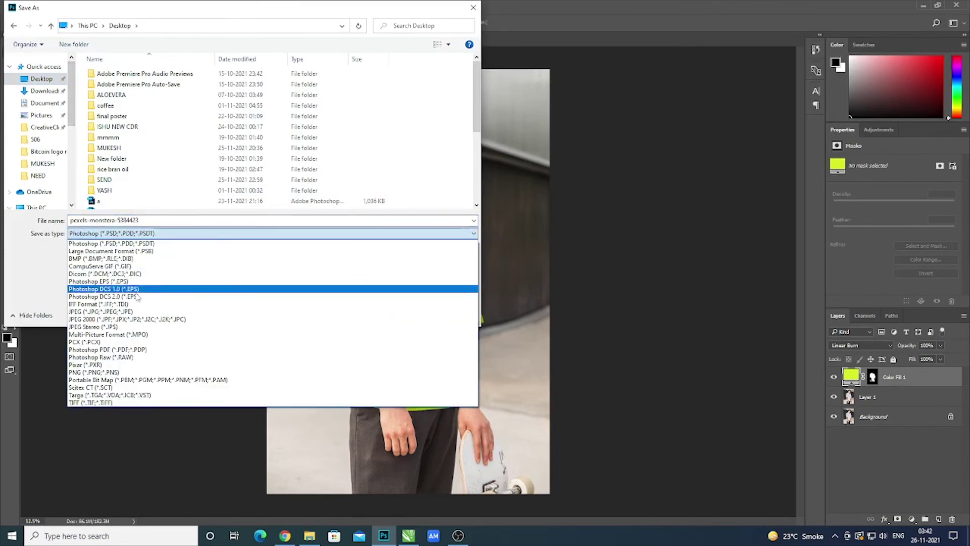
{"action": "left_click", "coordinate": [101, 311]}
{"action": "left_click", "coordinate": [148, 220]}
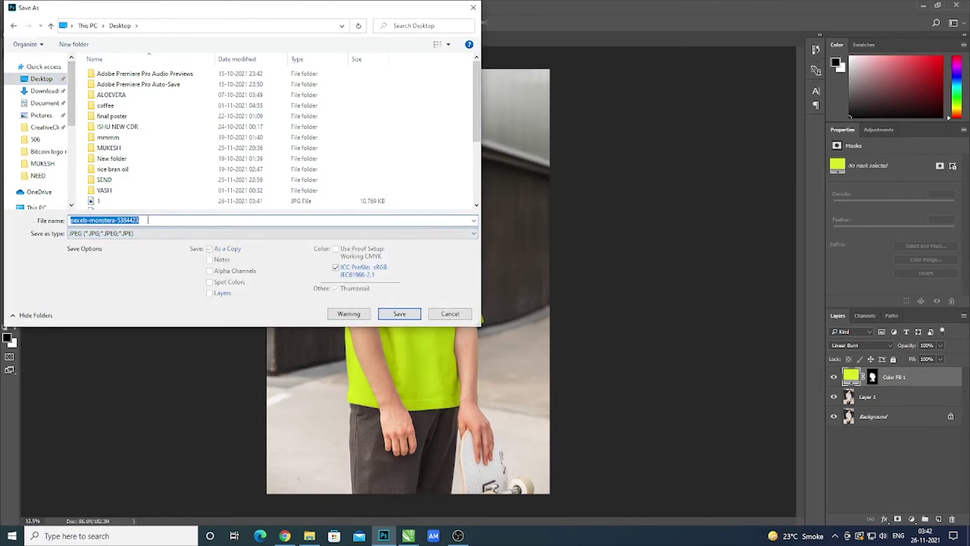
{"action": "key", "text": "Return"}
{"action": "key", "text": "Return"}
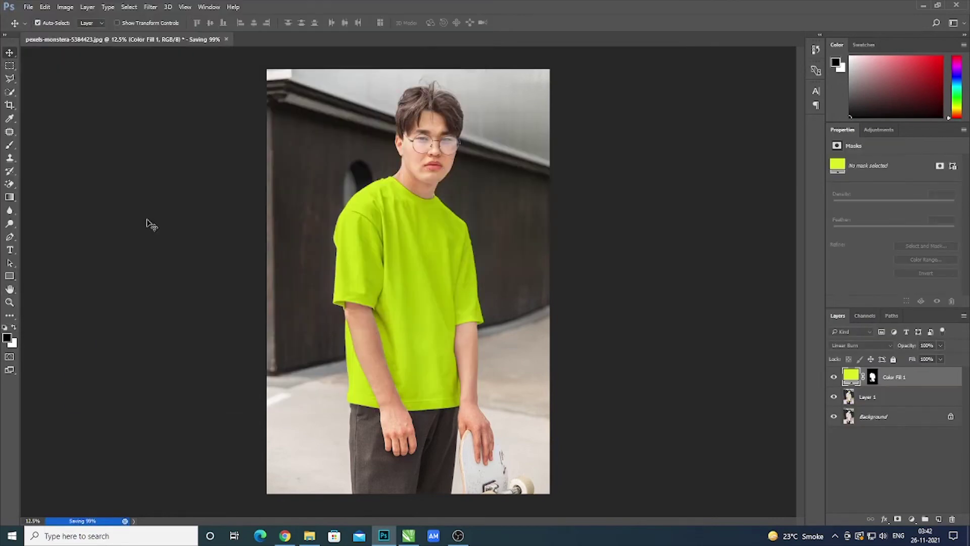
Open the shirt fill's colour for editing and try magenta ec20d6, violet-blue 3d20ec, bright green 47ec20 and a deeper green 2bb50b
{"action": "double_click", "coordinate": [849, 382]}
{"action": "left_click", "coordinate": [748, 360]}
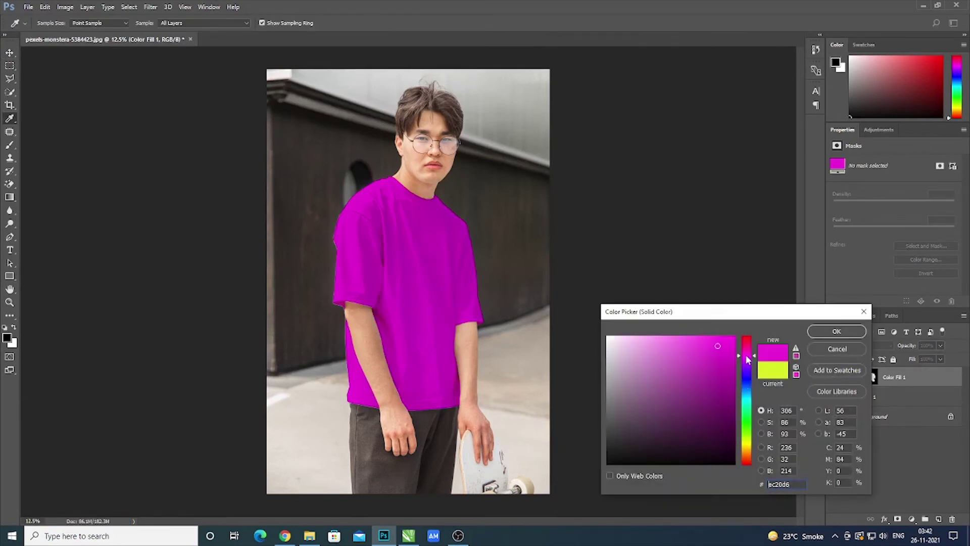
{"action": "left_click", "coordinate": [745, 376]}
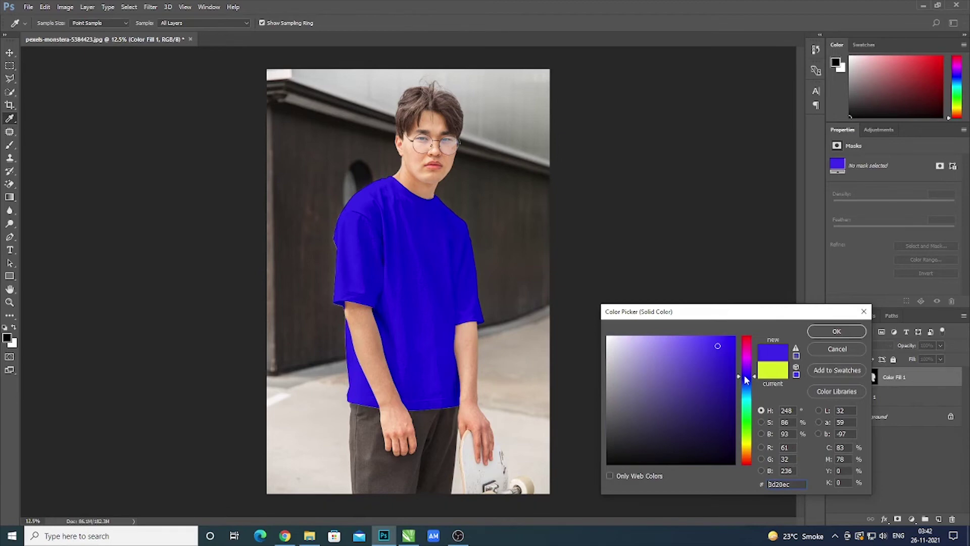
{"action": "left_click", "coordinate": [748, 426]}
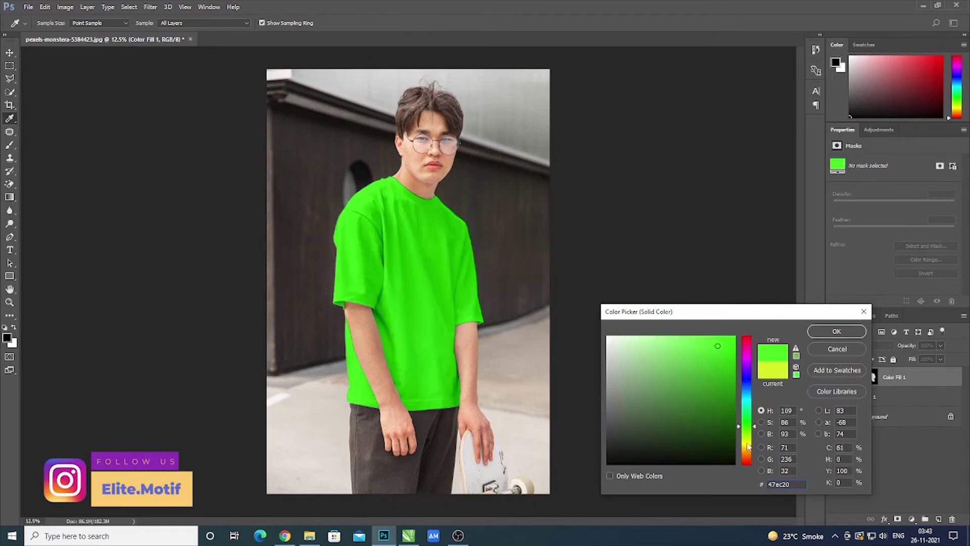
{"action": "left_click", "coordinate": [732, 419]}
{"action": "left_click_drag", "start_coordinate": [732, 419], "coordinate": [728, 373]}
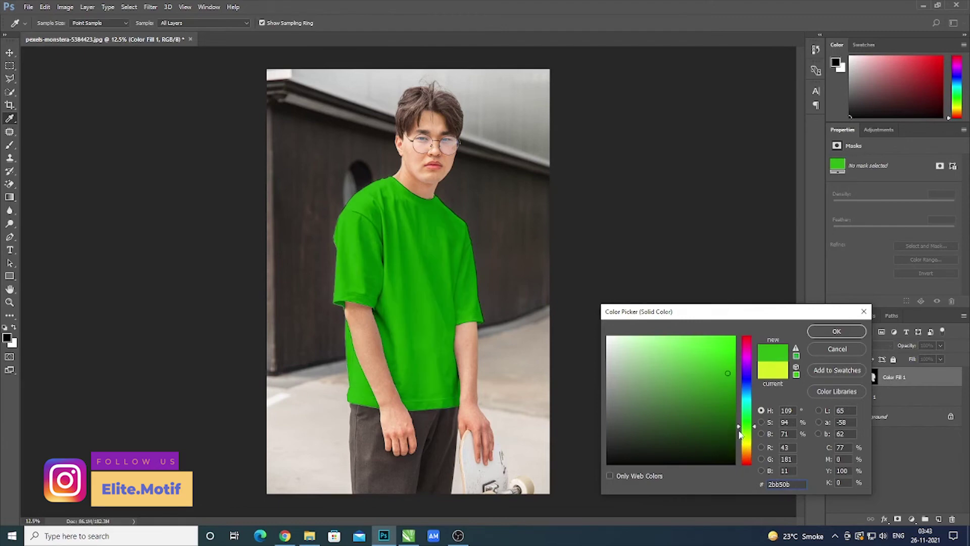
Shift the shirt's fill colour through olive, pale green, tan and brown shades and apply a bright yellow
{"action": "left_click", "coordinate": [739, 438]}
{"action": "left_click_drag", "start_coordinate": [740, 441], "coordinate": [743, 442]}
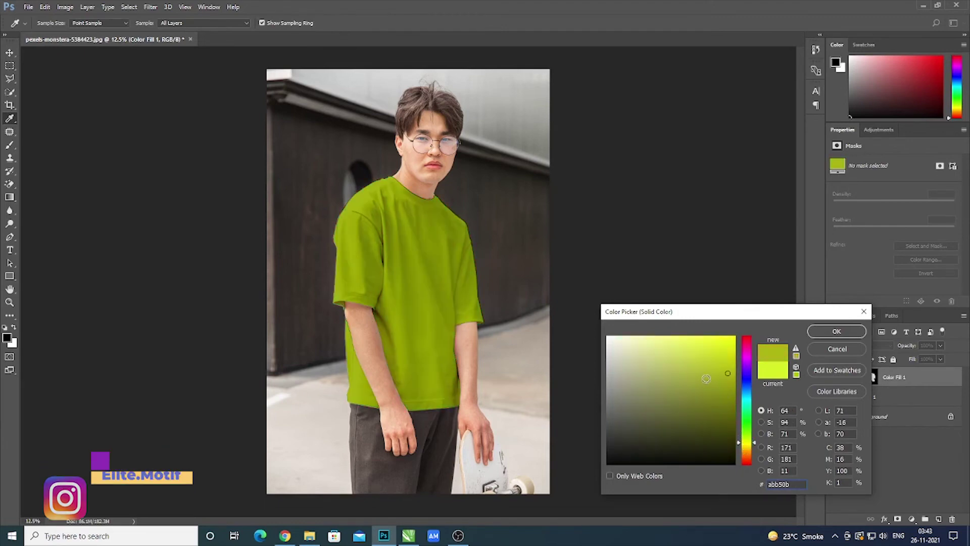
{"action": "left_click_drag", "start_coordinate": [699, 365], "coordinate": [657, 361]}
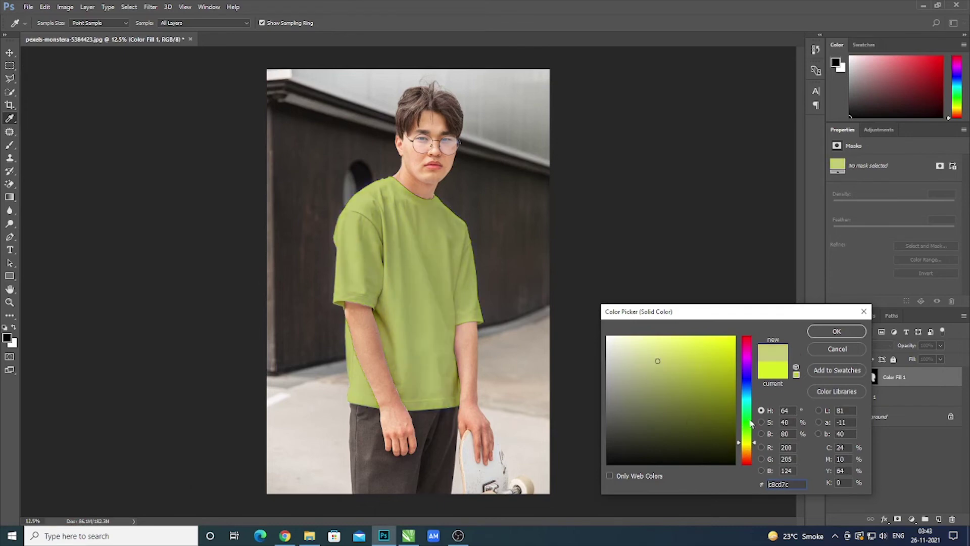
{"action": "left_click_drag", "start_coordinate": [751, 425], "coordinate": [746, 450]}
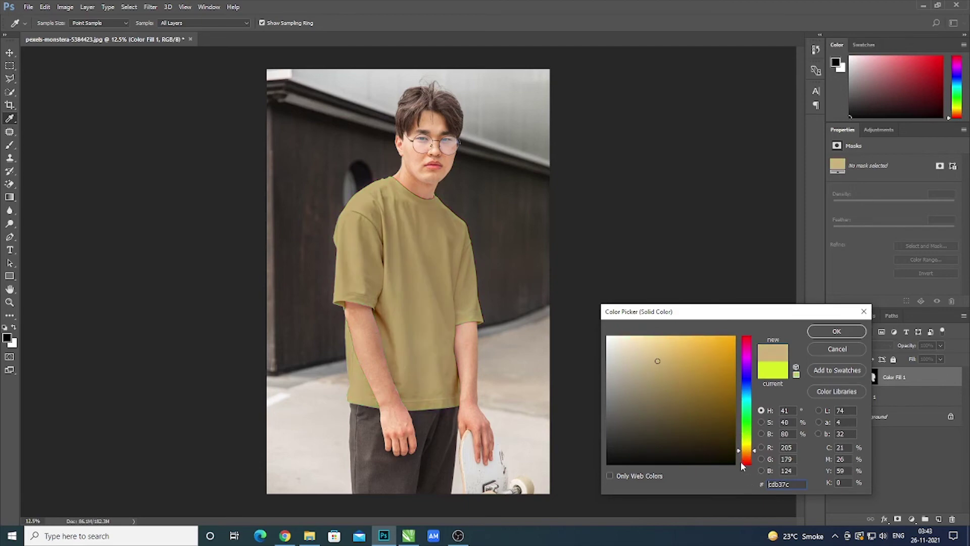
{"action": "left_click_drag", "start_coordinate": [740, 455], "coordinate": [741, 458]}
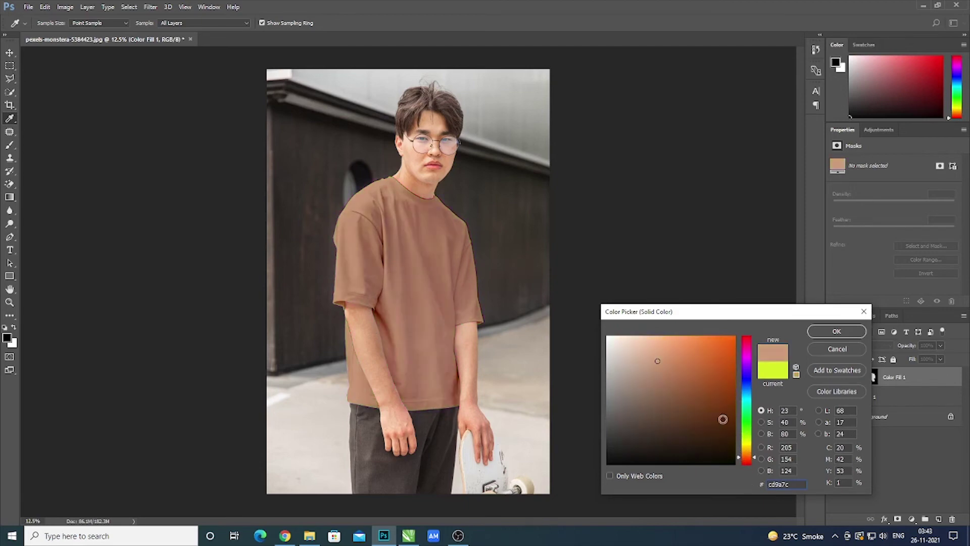
{"action": "left_click_drag", "start_coordinate": [740, 457], "coordinate": [743, 447]}
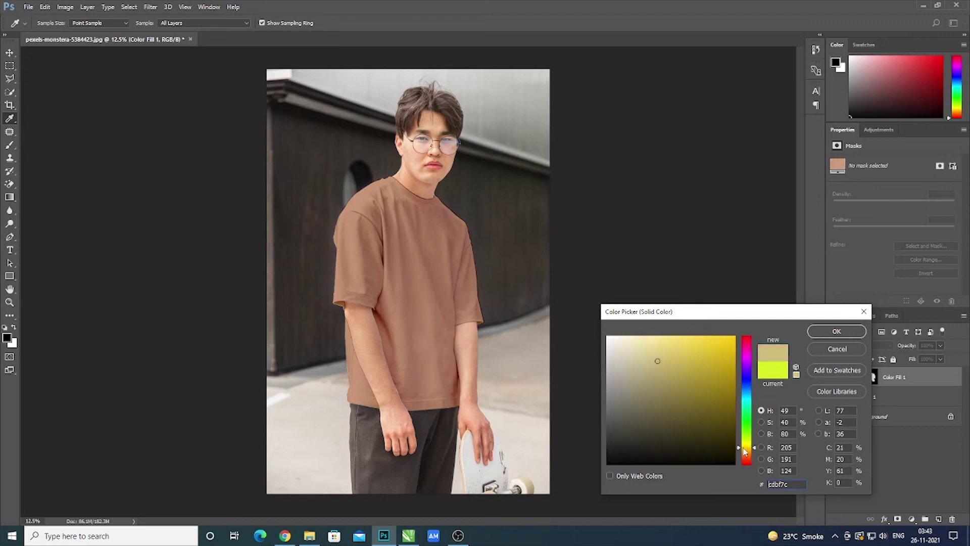
{"action": "mouse_move", "coordinate": [683, 343]}
{"action": "left_mouse_down"}
{"action": "mouse_move", "coordinate": [680, 335]}
{"action": "mouse_move", "coordinate": [695, 334]}
{"action": "left_mouse_up"}
{"action": "left_click", "coordinate": [855, 334]}
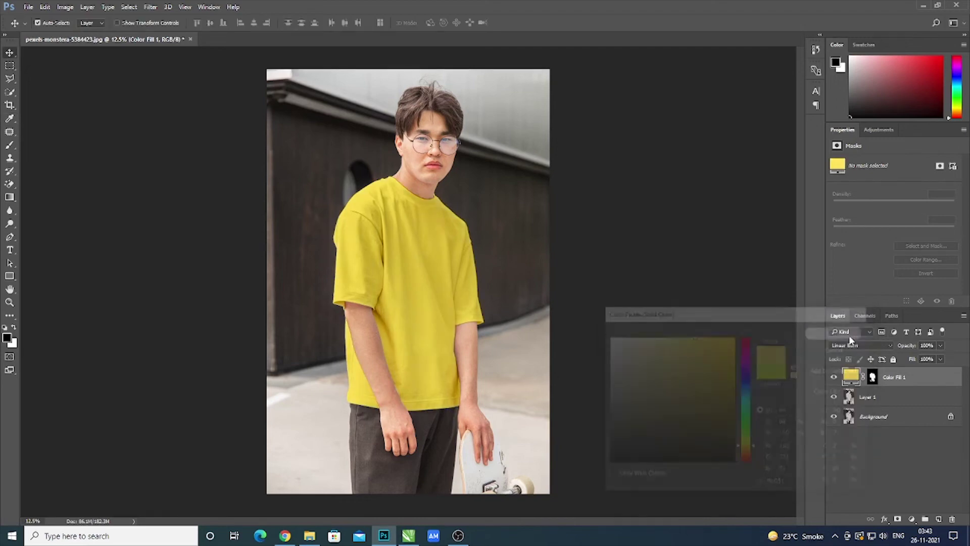
{"action": "left_click", "coordinate": [28, 7]}
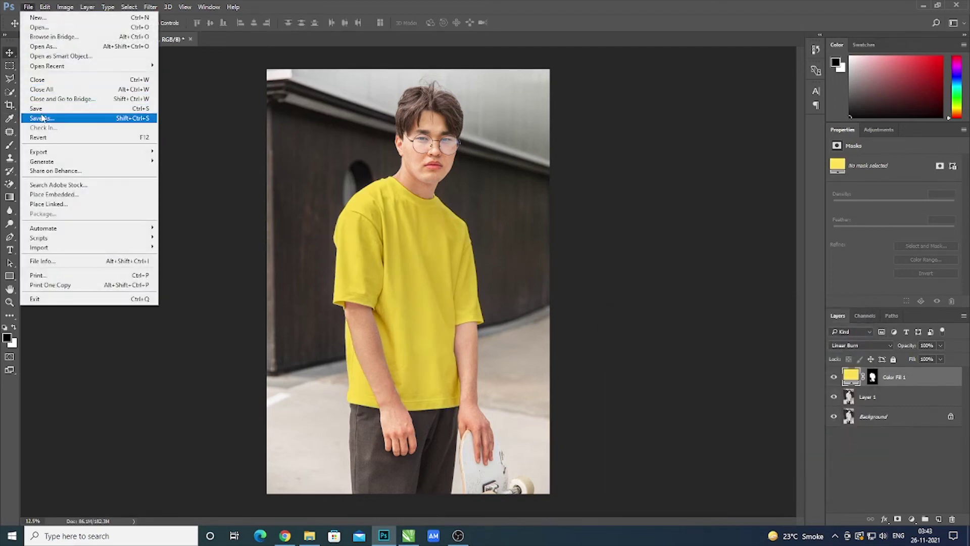
{"action": "left_click", "coordinate": [40, 118]}
{"action": "left_click", "coordinate": [197, 233]}
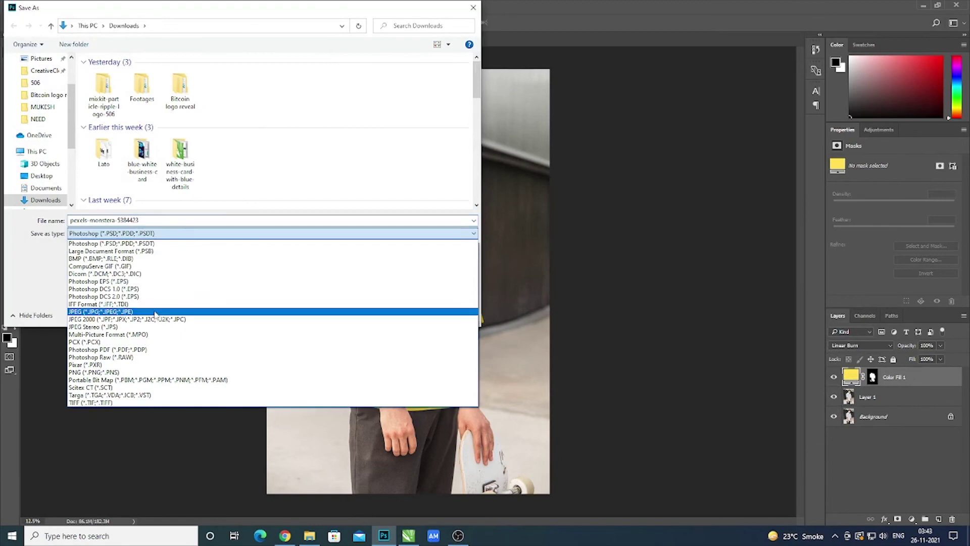
{"action": "left_click", "coordinate": [154, 312]}
{"action": "left_click", "coordinate": [161, 219]}
{"action": "type", "text": "4"}
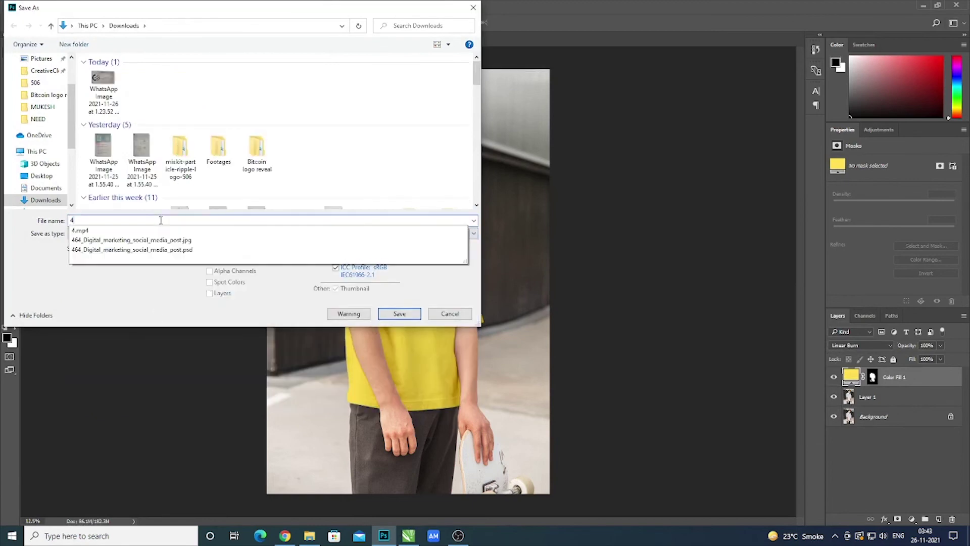
{"action": "key", "text": "Return"}
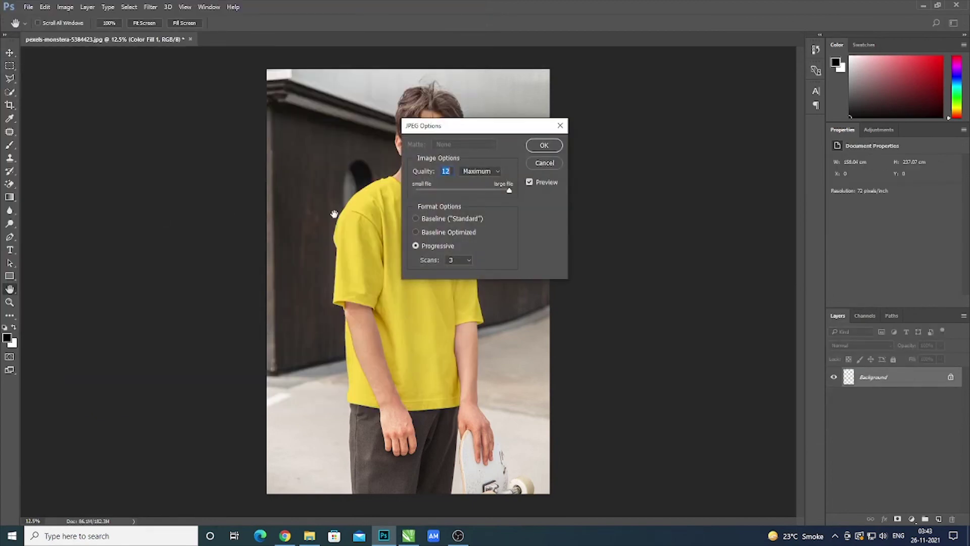
{"action": "left_click", "coordinate": [545, 162]}
Save the yellow shirt version as a JPEG copy named 5 in Downloads, accept the JPEG options and check the copies on the desktop
{"action": "left_click", "coordinate": [28, 7]}
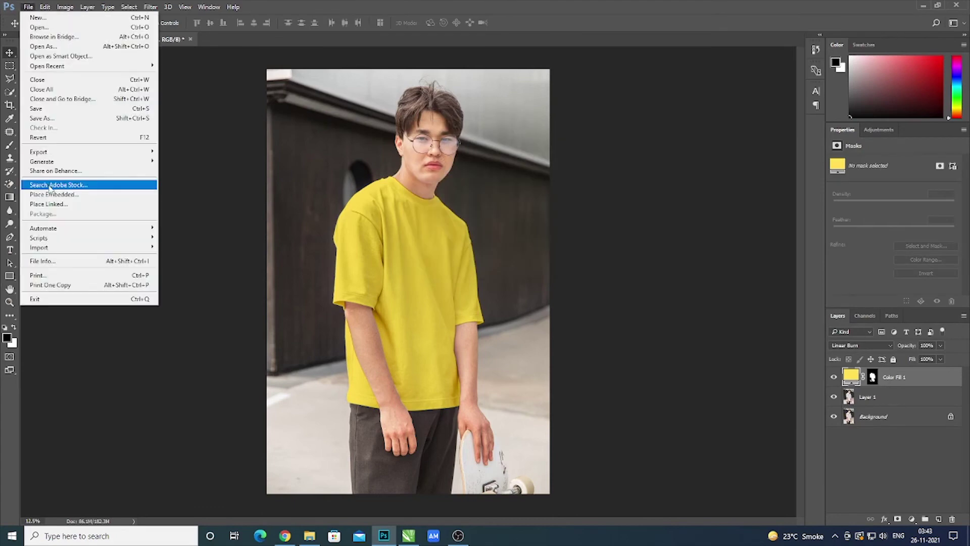
{"action": "left_click", "coordinate": [58, 127]}
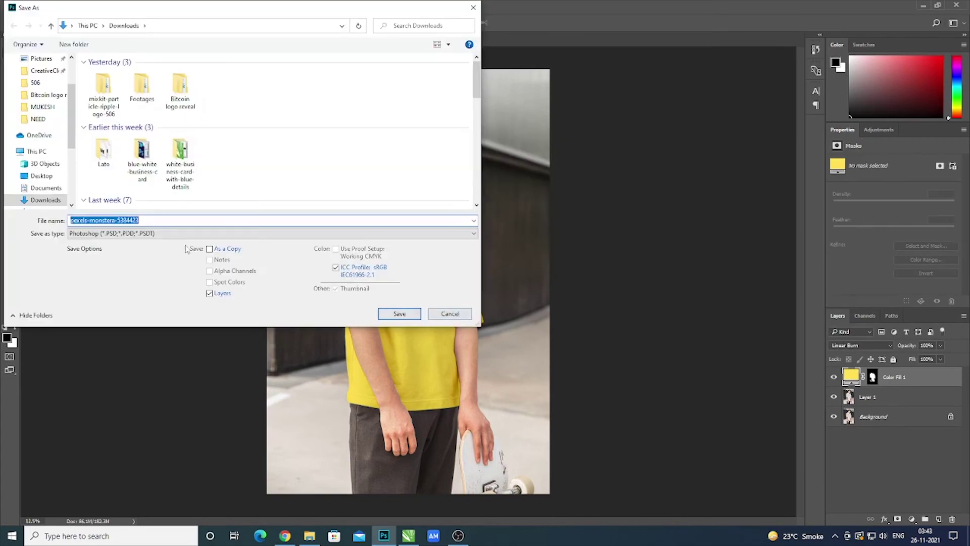
{"action": "left_click", "coordinate": [167, 234]}
{"action": "left_click", "coordinate": [101, 312]}
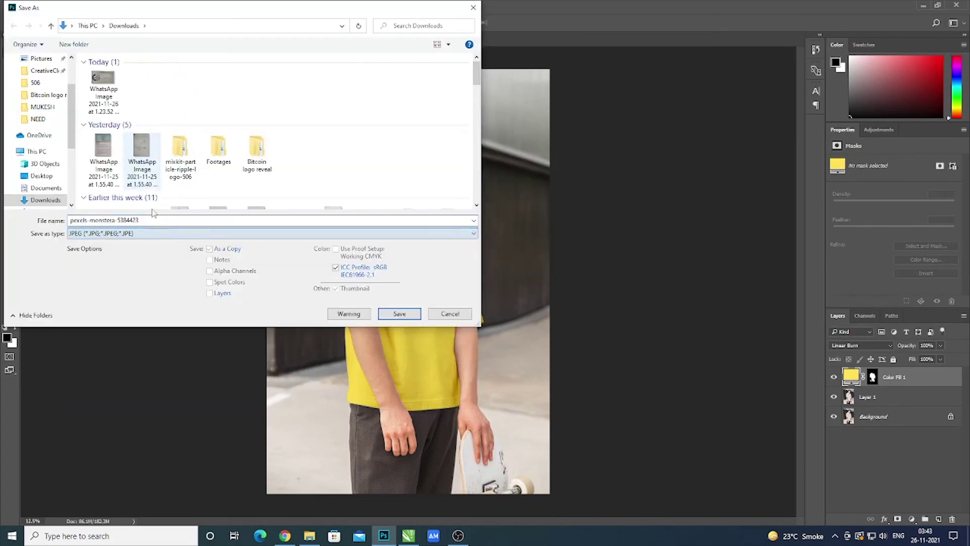
{"action": "key", "text": "Return"}
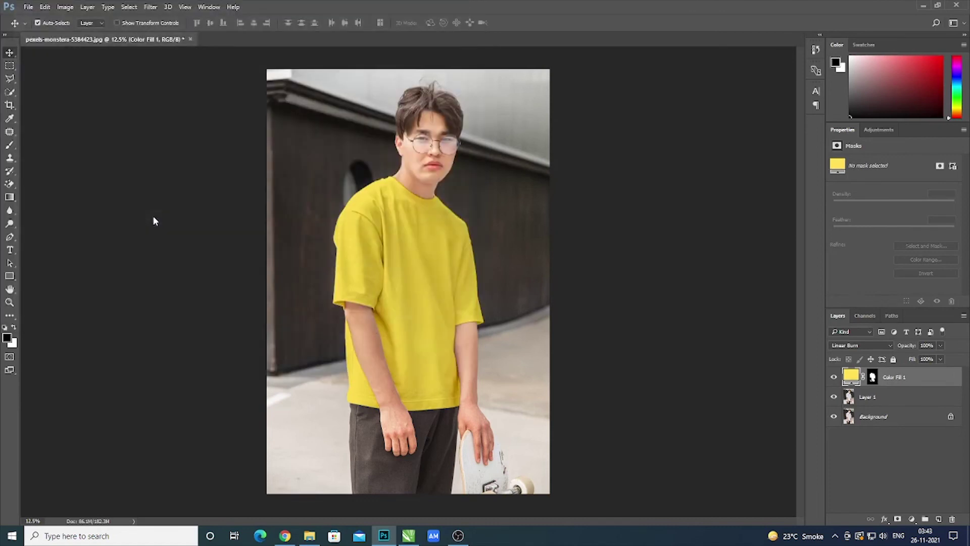
{"action": "key", "text": "Return"}
{"action": "key", "text": "super+d"}
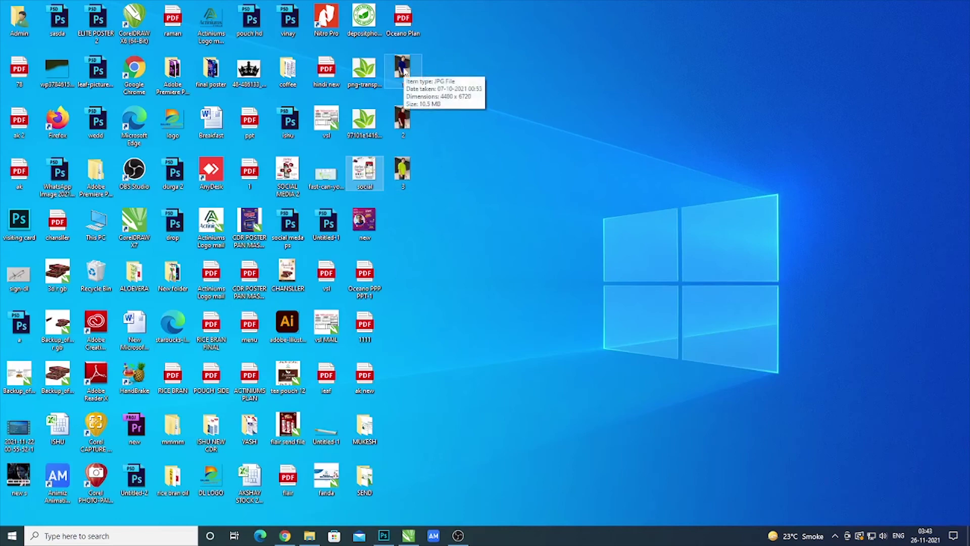
{"action": "left_click", "coordinate": [384, 535]}
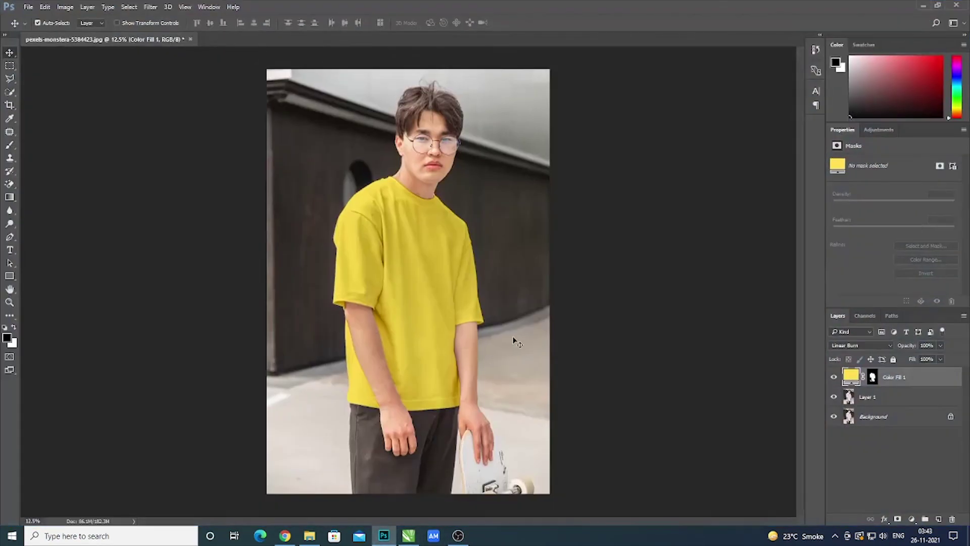
Try orange ffab51 and violet 884eff on the shirt's Solid Color fill and settle on pink, hex ff99e6
{"action": "double_click", "coordinate": [850, 376]}
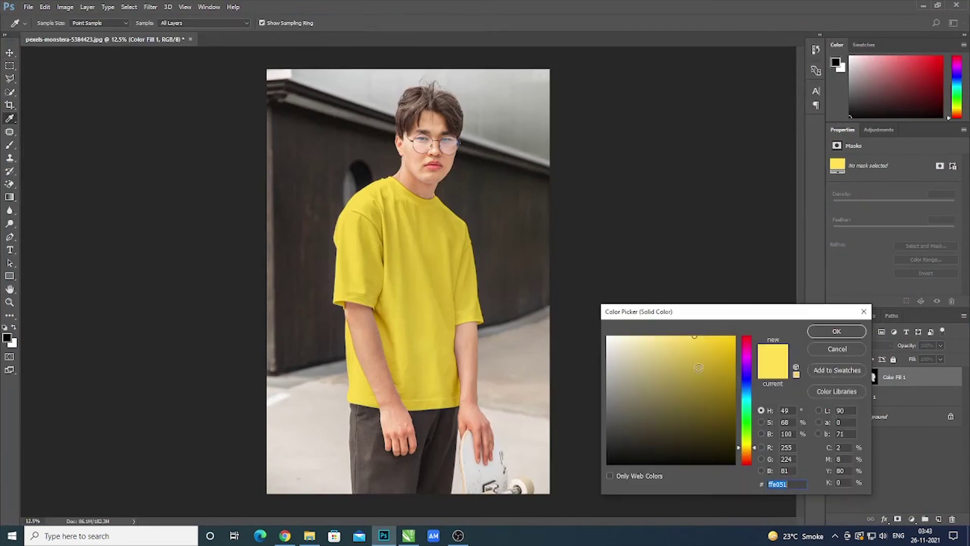
{"action": "left_click", "coordinate": [746, 455]}
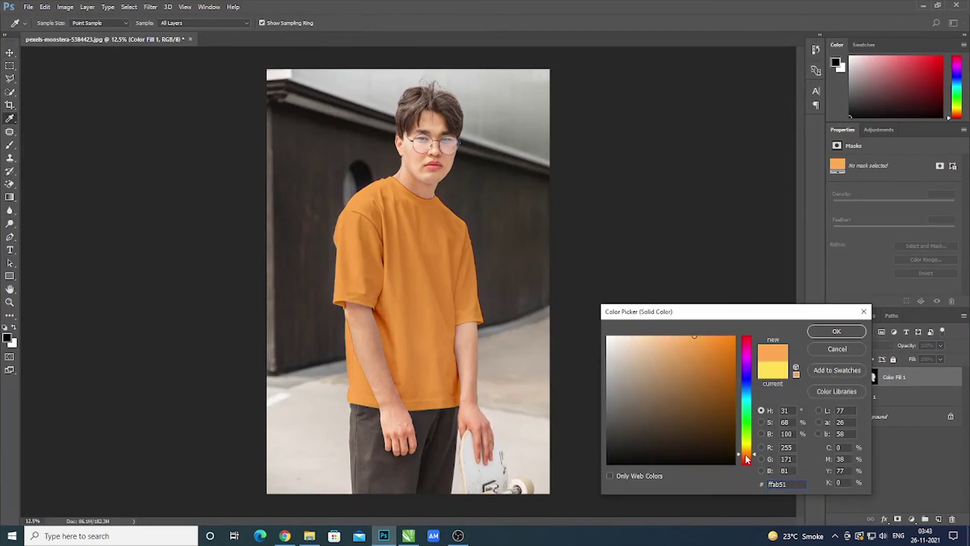
{"action": "mouse_move", "coordinate": [711, 340]}
{"action": "left_mouse_down"}
{"action": "mouse_move", "coordinate": [717, 327]}
{"action": "mouse_move", "coordinate": [697, 325]}
{"action": "left_mouse_up"}
{"action": "left_click_drag", "start_coordinate": [746, 457], "coordinate": [741, 455]}
{"action": "left_click", "coordinate": [746, 372]}
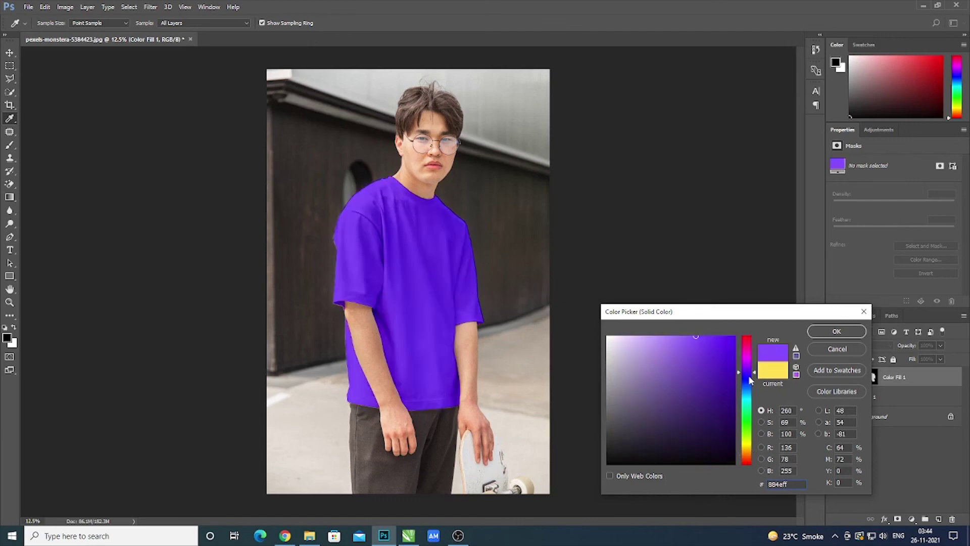
{"action": "mouse_move", "coordinate": [750, 367]}
{"action": "left_mouse_down"}
{"action": "mouse_move", "coordinate": [745, 349]}
{"action": "mouse_move", "coordinate": [642, 335]}
{"action": "left_mouse_up"}
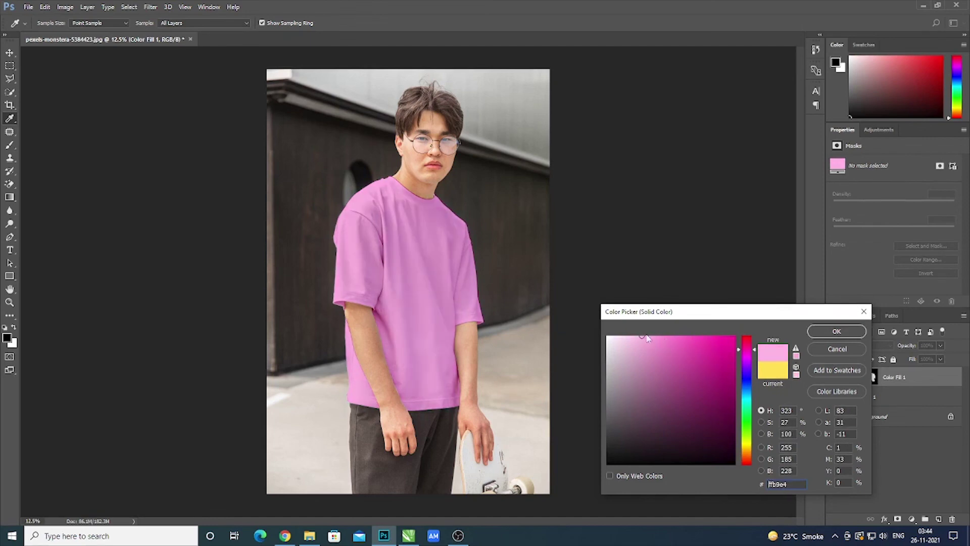
{"action": "left_click_drag", "start_coordinate": [642, 338], "coordinate": [658, 336]}
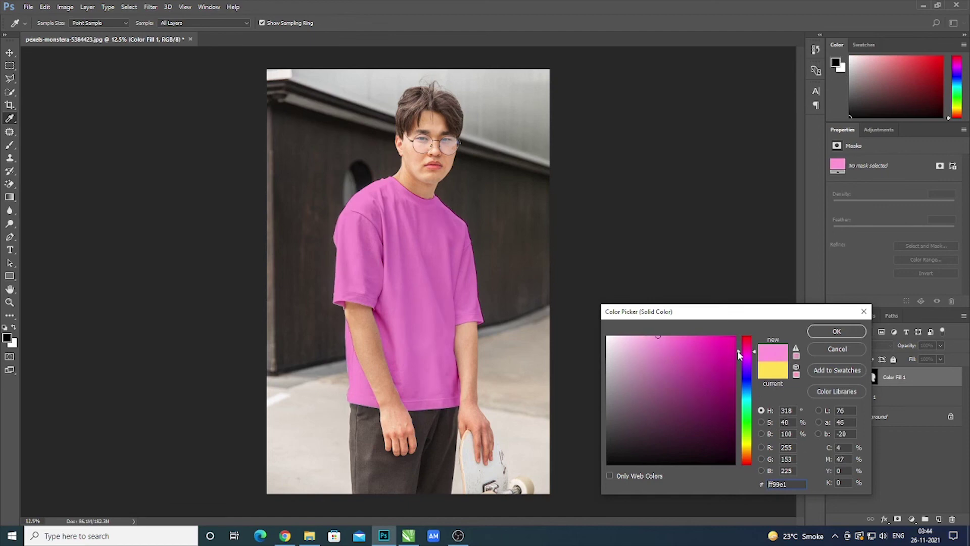
{"action": "mouse_move", "coordinate": [658, 336]}
{"action": "left_mouse_down"}
{"action": "mouse_move", "coordinate": [673, 335]}
{"action": "mouse_move", "coordinate": [658, 336]}
{"action": "left_mouse_up"}
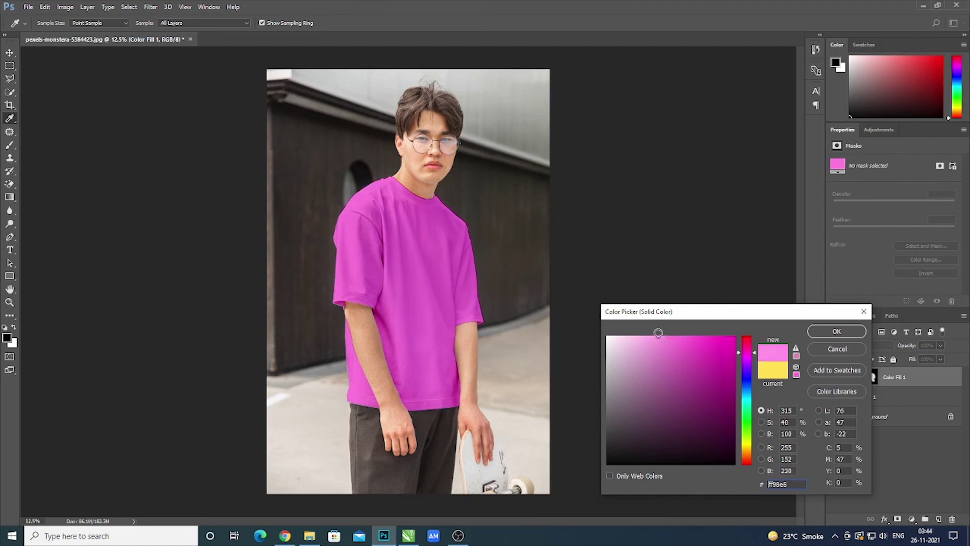
{"action": "left_click", "coordinate": [835, 331]}
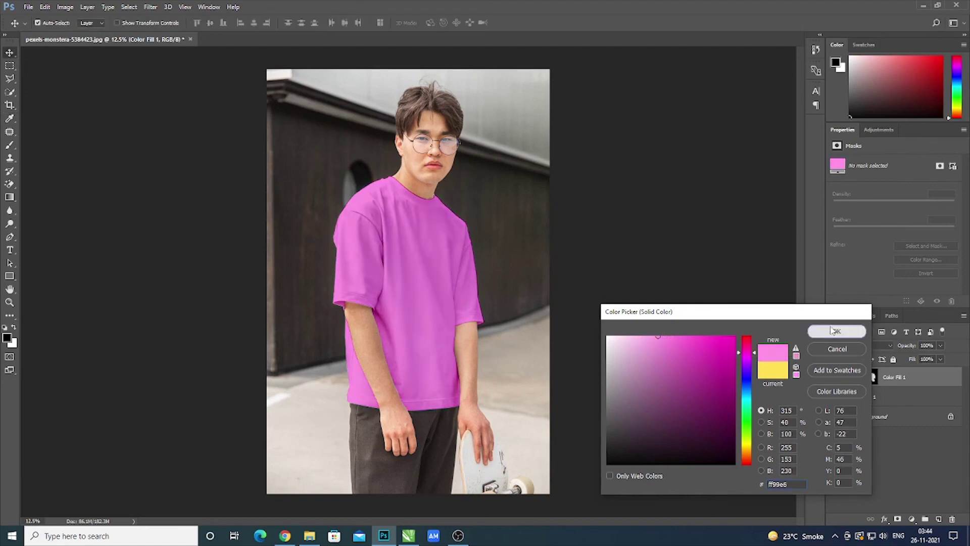
Save the pink shirt version as a JPEG copy named 7 in Downloads at quality 12
{"action": "left_click", "coordinate": [29, 7]}
{"action": "left_click", "coordinate": [51, 117]}
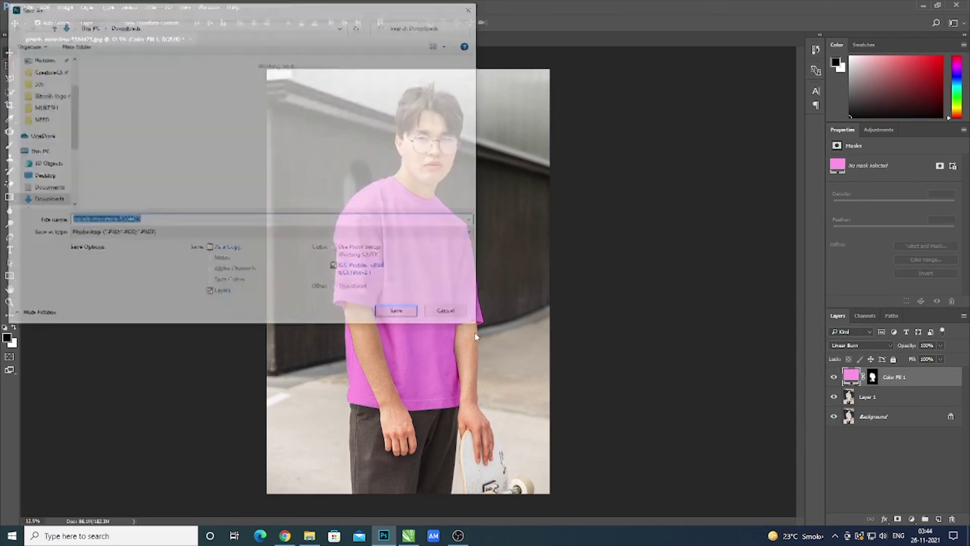
{"action": "left_click", "coordinate": [158, 236]}
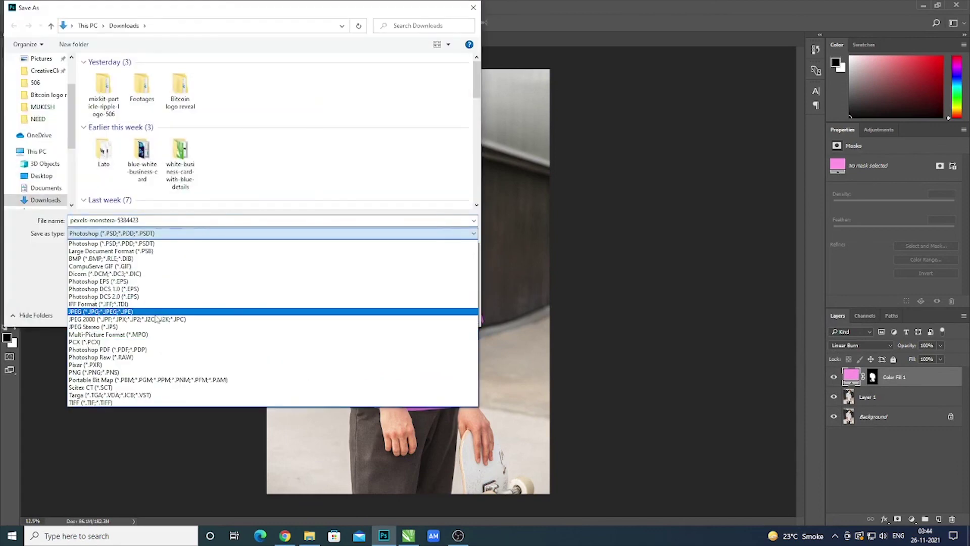
{"action": "left_click", "coordinate": [157, 316]}
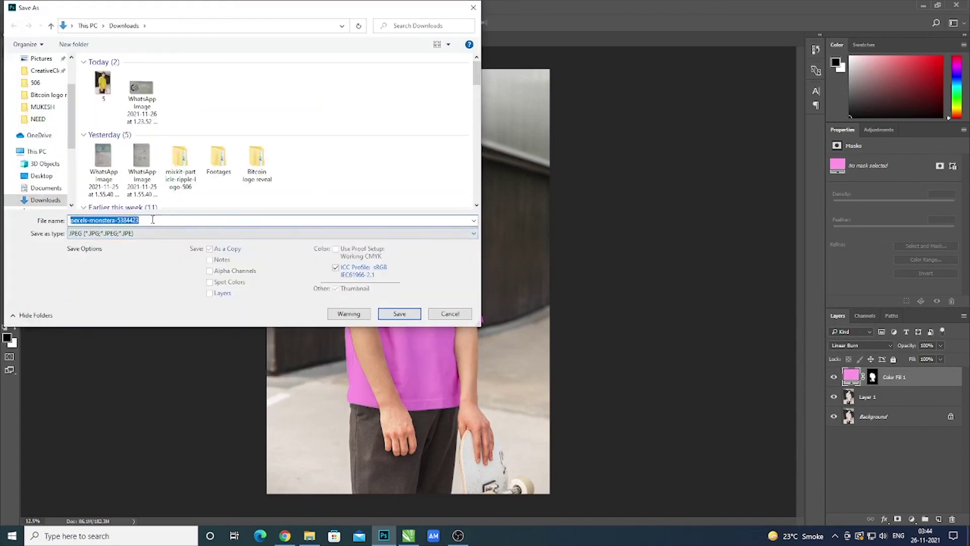
{"action": "type", "text": "7"}
{"action": "key", "text": "Return"}
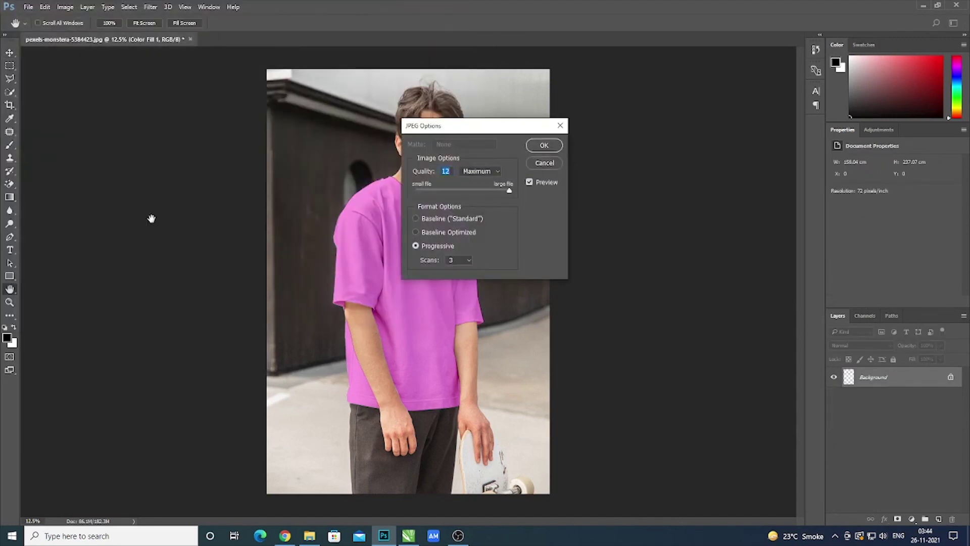
{"action": "key", "text": "Return"}
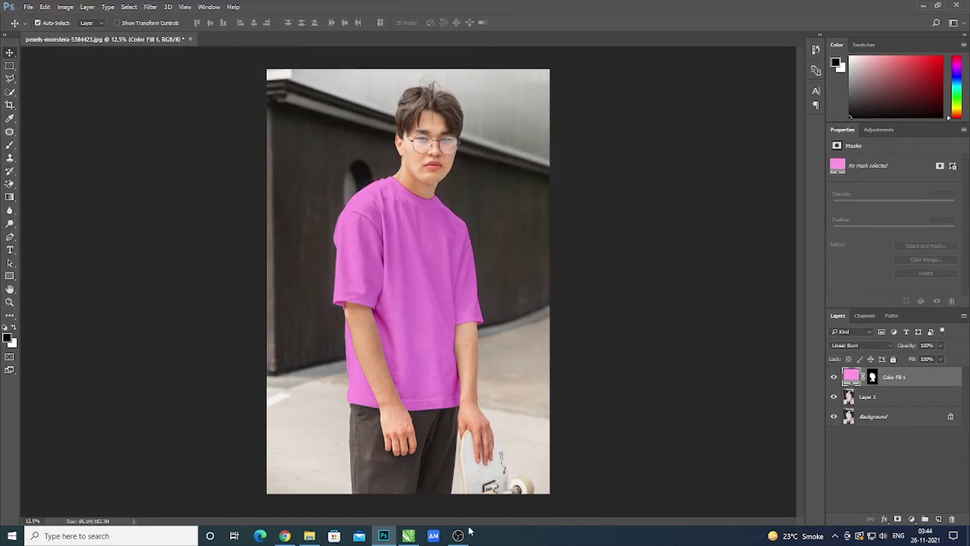